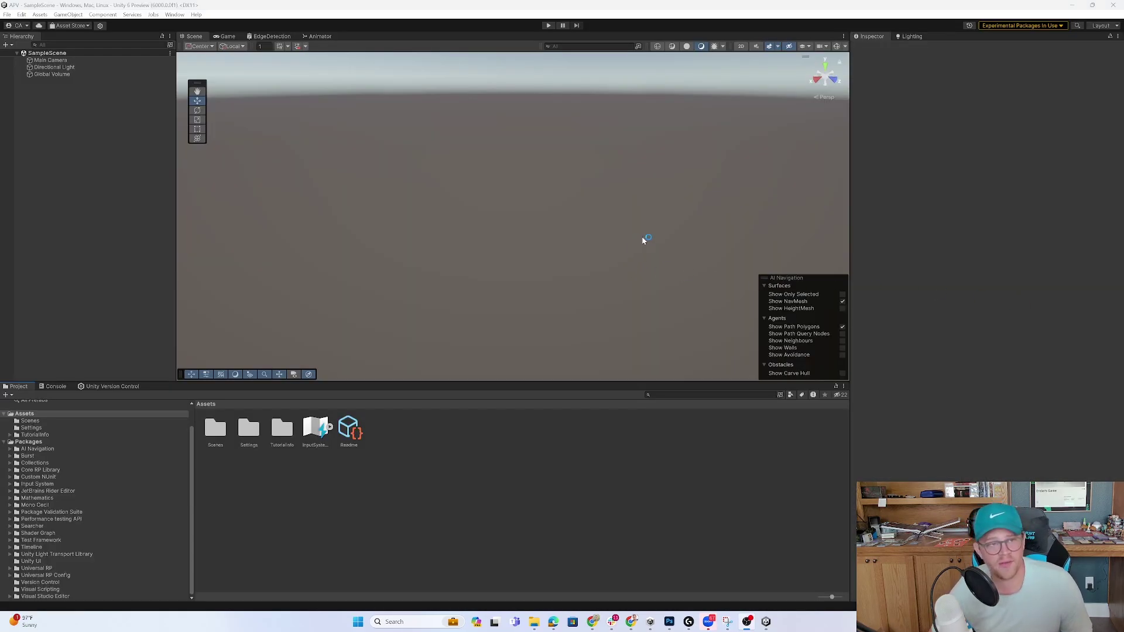
left_click(51, 60)
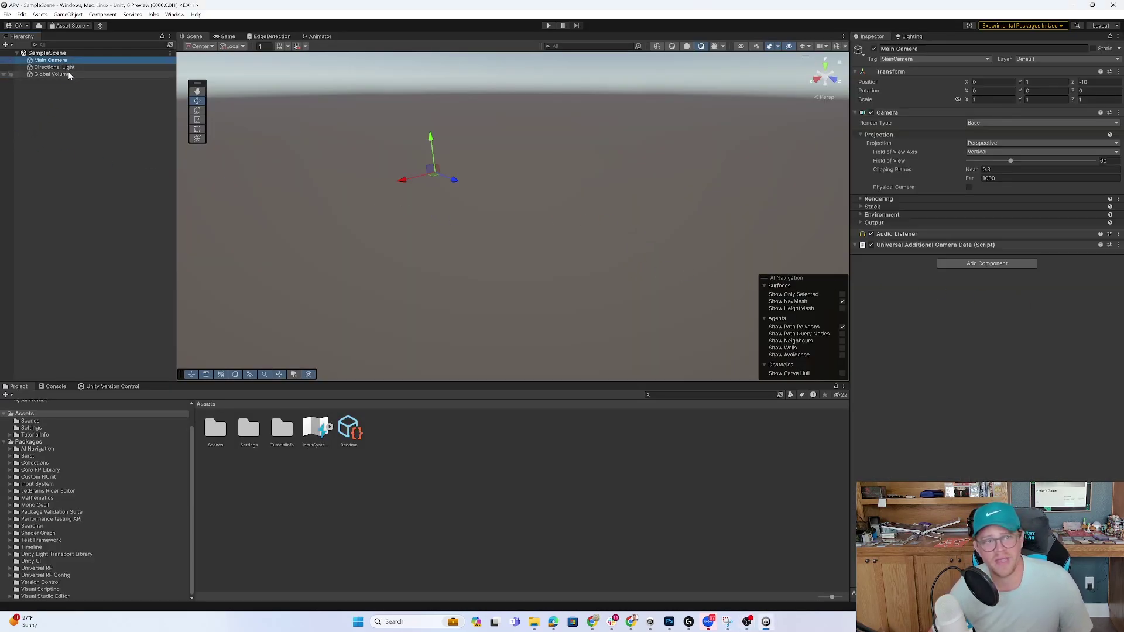
left_click(73, 68)
left_click(69, 75)
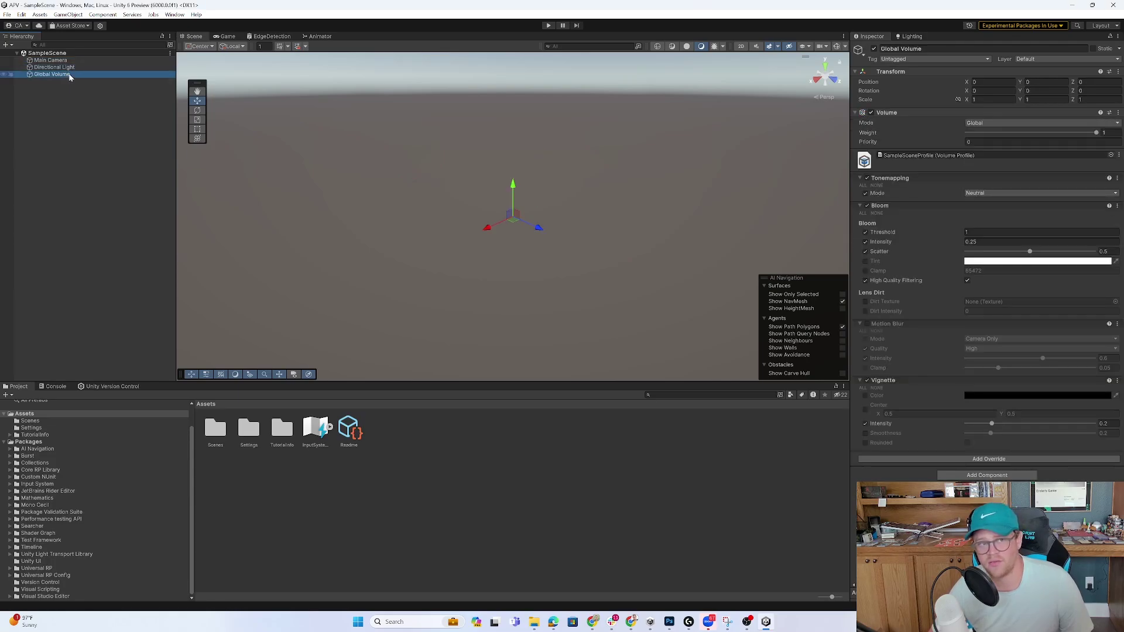
left_click(66, 112)
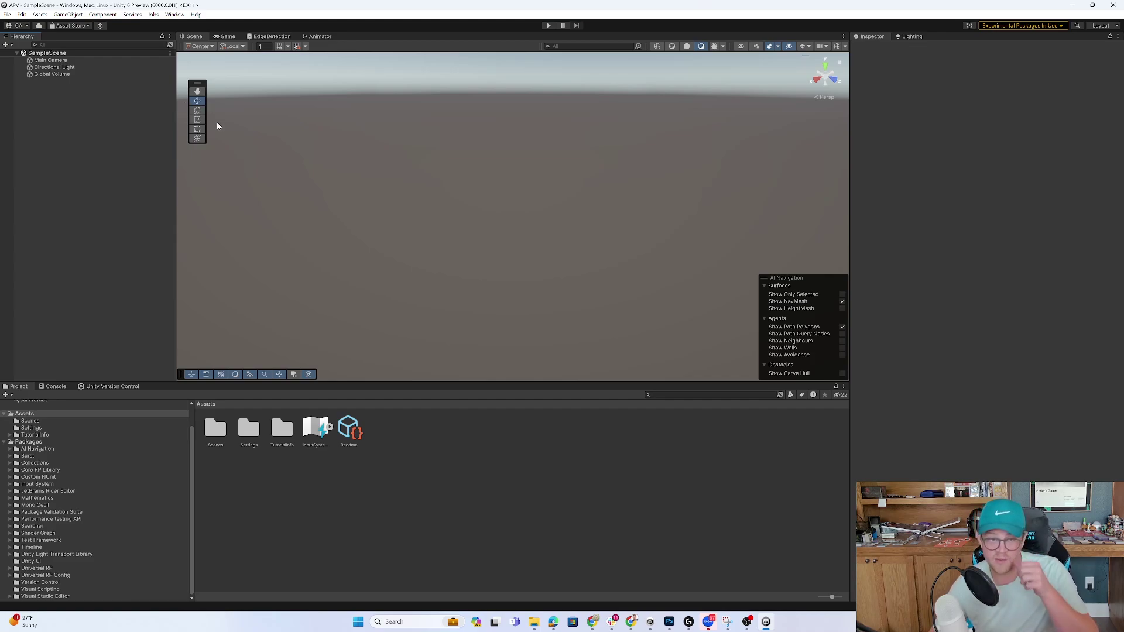
- Add a cube named "r" to the scene and flatten it to a Y scale of about 0.09
right_click(102, 123)
left_click(68, 15)
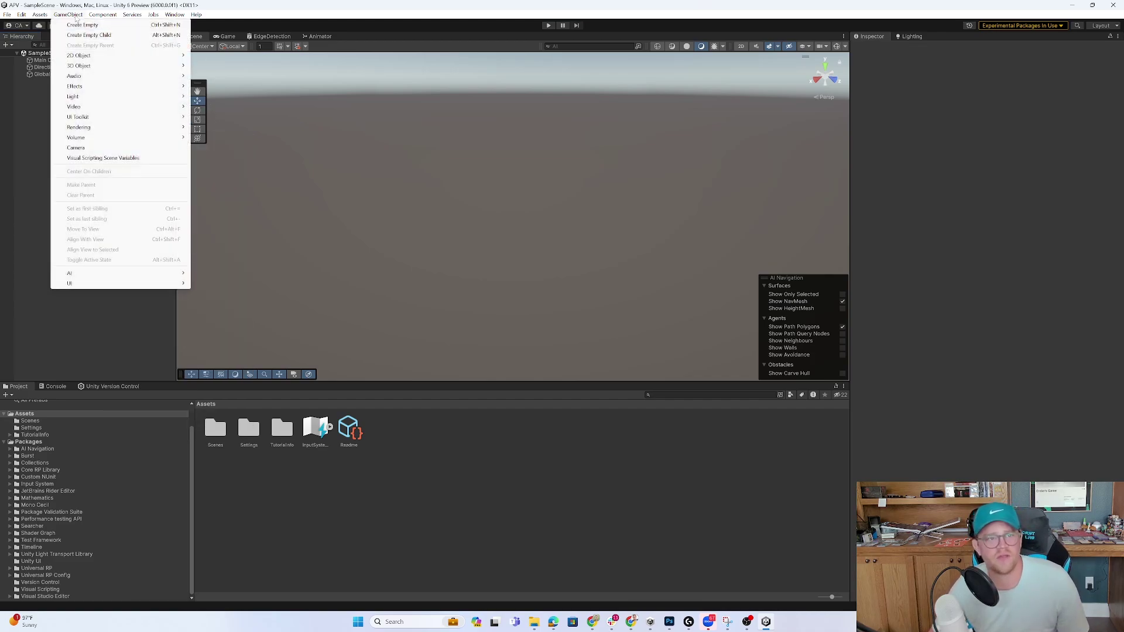
mouse_move(106, 65)
left_click(220, 66)
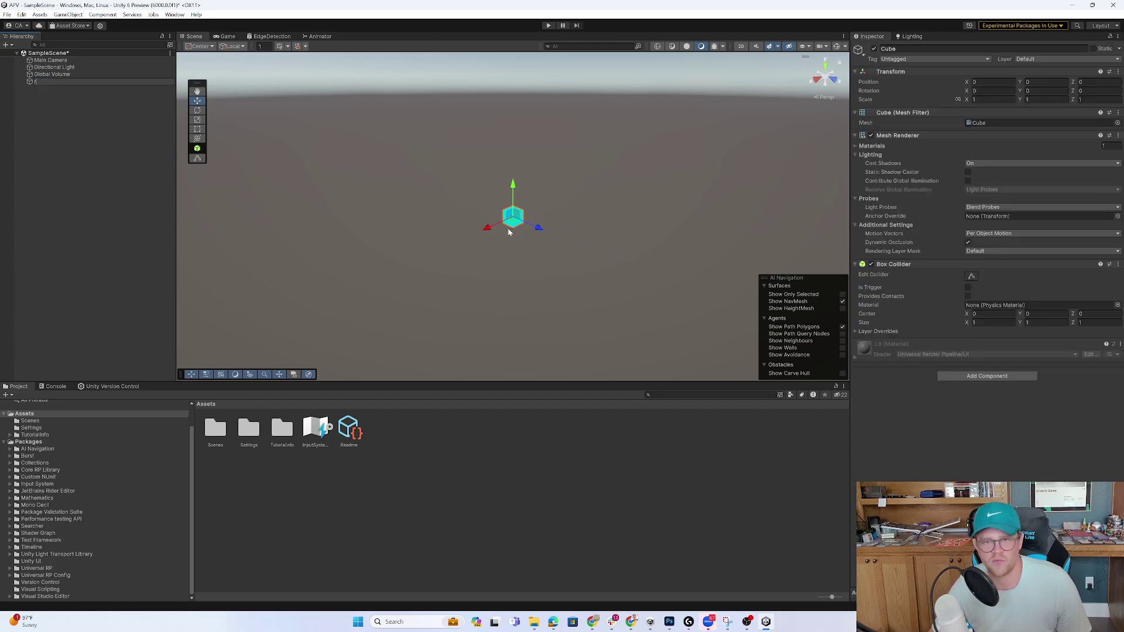
type("r")
left_click_drag(512, 187, 514, 217)
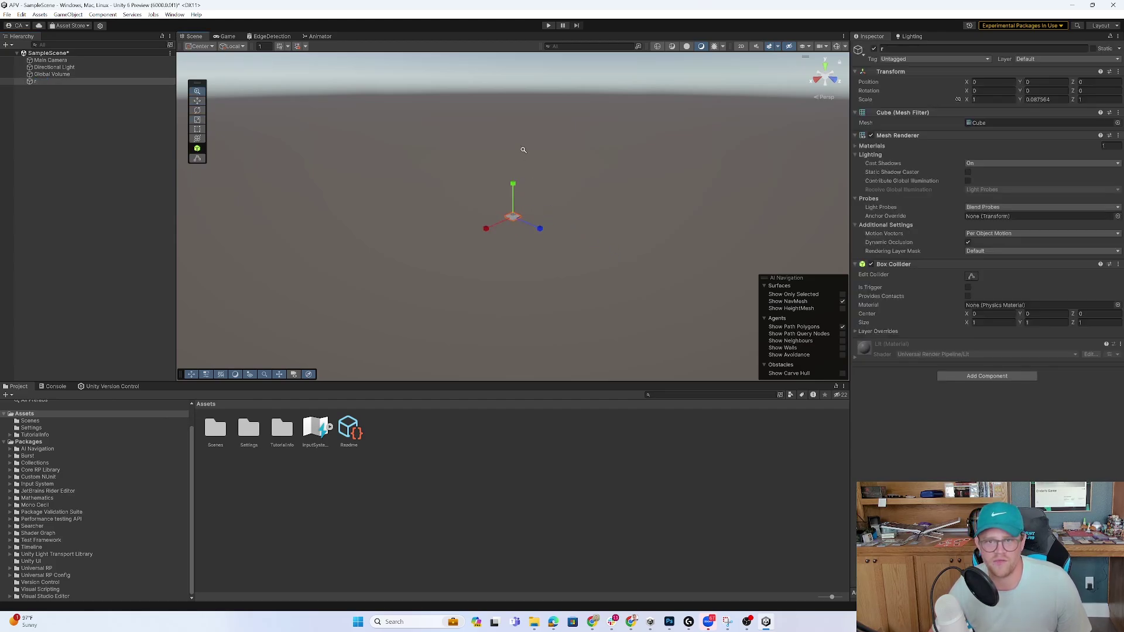
- Duplicate the flat slab and move the copy along Z to about 1.0, flush against the original
right_click_drag(524, 150, 887, 477, "alt")
key("ctrl+d")
key("w")
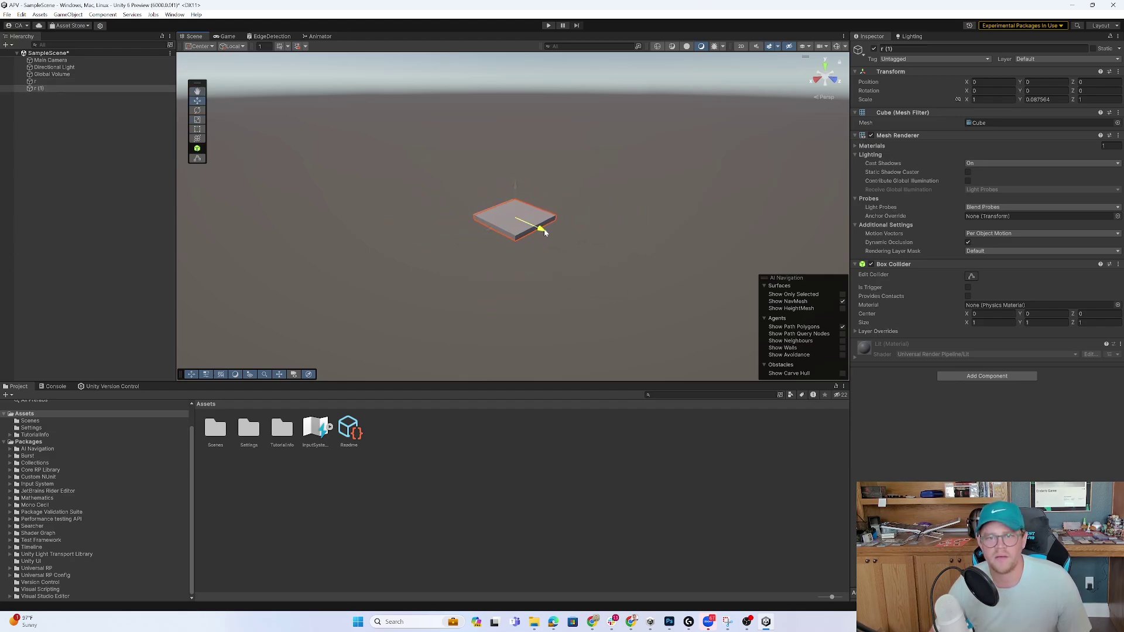
left_click_drag(546, 233, 588, 253)
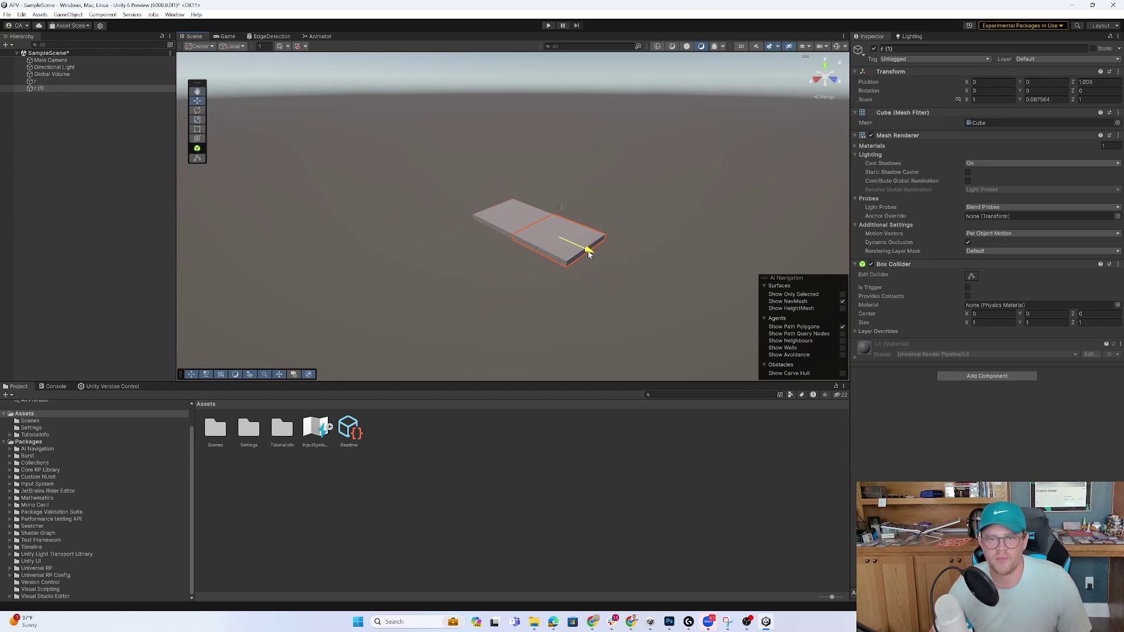
- Duplicate both floor slabs together and move the copies along negative Z to extend the strip to four tiles
left_click(536, 223, "shift")
key("ctrl+d")
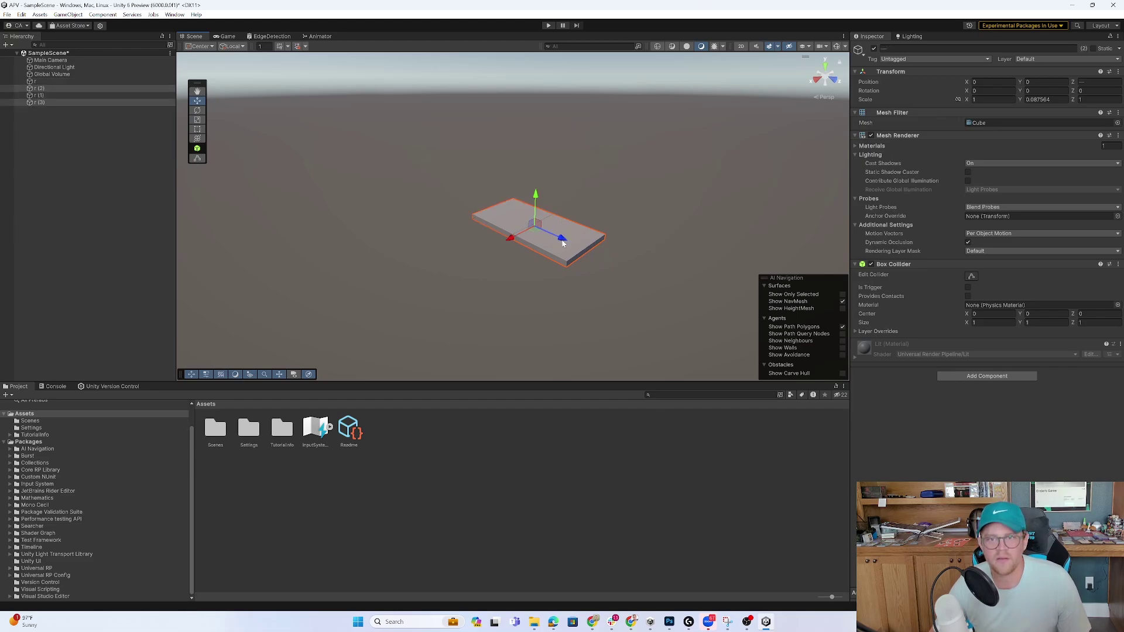
left_click_drag(562, 244, 489, 203)
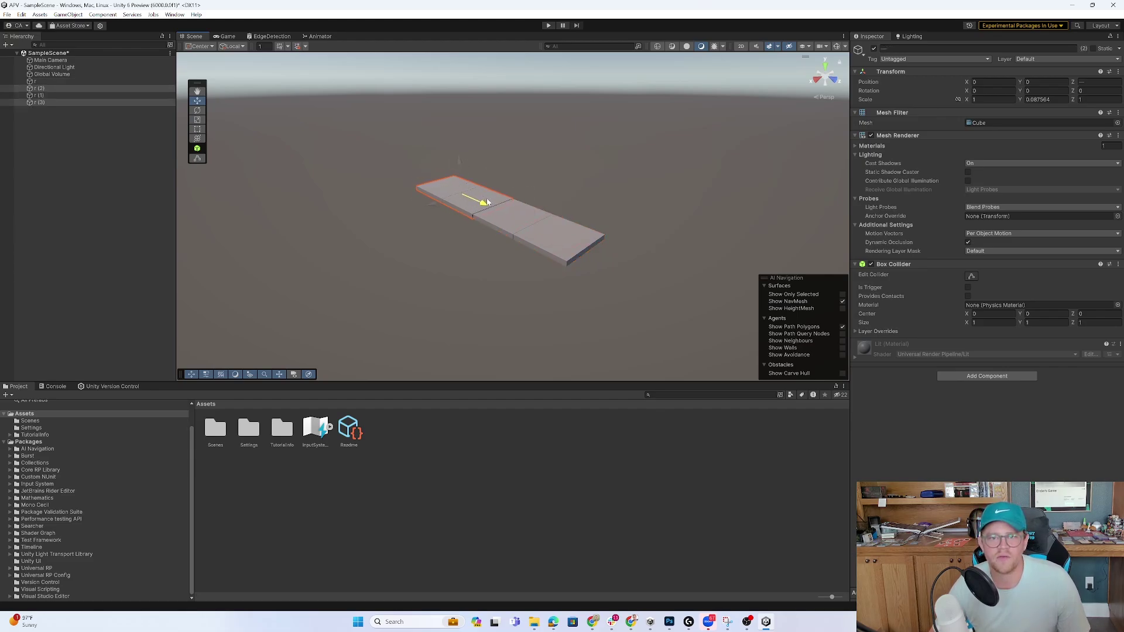
left_click(508, 167)
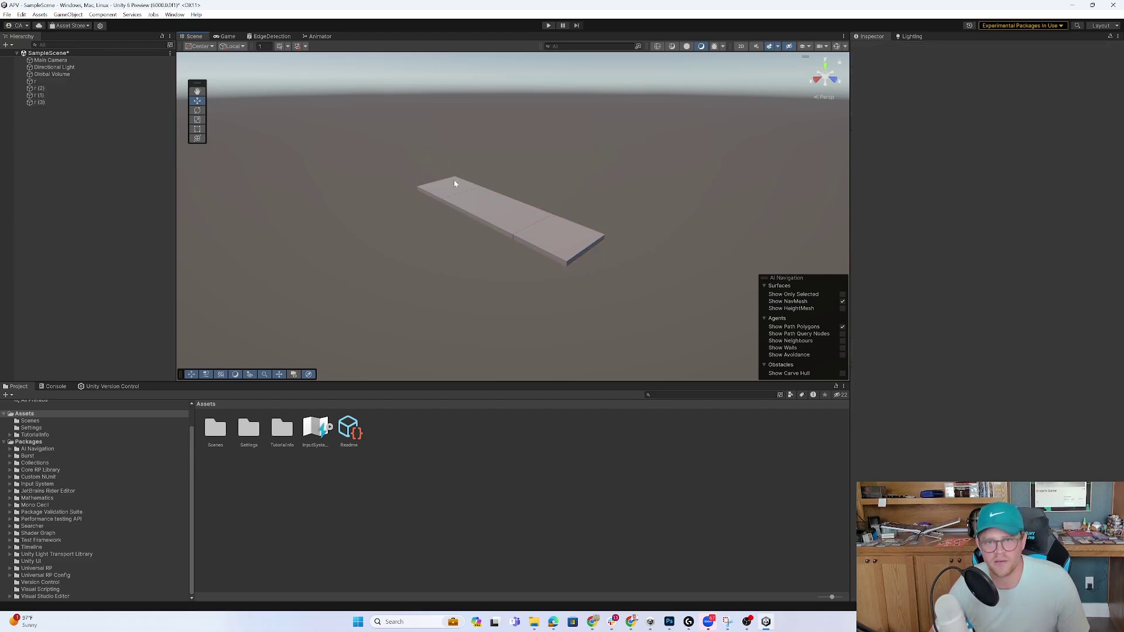
- Duplicate the floor tile at the far negative-Z end and move the copy sideways along X to form an L-shaped corner
left_click(467, 193)
key("ctrl+d")
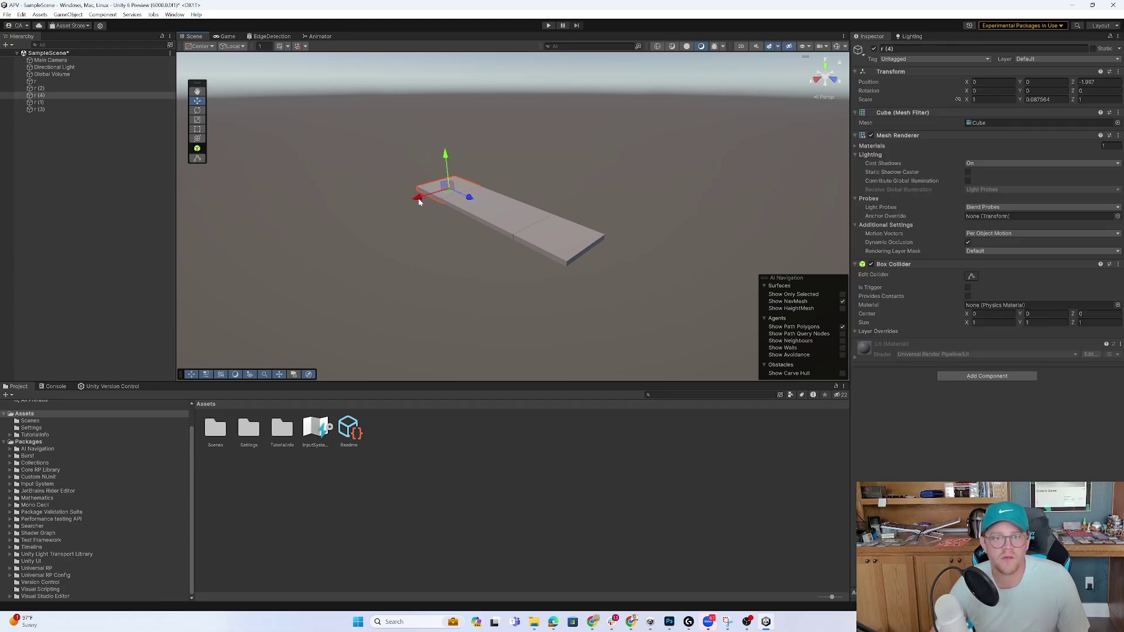
left_click_drag(418, 200, 515, 218)
- Duplicate a corridor floor tile, rescale the copy into a long upright wall and move it to the floor's edge
left_click(486, 223)
key("ctrl+d")
key("r")
left_click_drag(515, 218, 602, 473)
left_click_drag(602, 293, 517, 199, "alt")
key("w")
left_click_drag(517, 199, 554, 141)
- Duplicate the long corridor wall and move the copy to the opposite side of the floor
left_click(812, 75)
key("ctrl+d")
left_click_drag(520, 175, 446, 175)
left_click_drag(275, 105, 615, 169, "alt")
- Select both long walls together, then rescale and reposition them to line up with the corridor floor
left_click(499, 142, "shift")
key("r")
left_click(552, 193)
left_click_drag(545, 192, 556, 192)
key("w")
left_click_drag(552, 192, 515, 178)
left_click(828, 80)
key("r")
left_click_drag(515, 178, 691, 257, "alt")
- Duplicate the corner floor tile, turn the copy into an upright wall and position it at the corridor's end
left_click(592, 246)
left_click(635, 287)
key("ctrl+d")
key("w")
left_click_drag(596, 278, 622, 151)
key("r")
left_click_drag(546, 338, 618, 205, "alt")
key("w")
left_click_drag(618, 184, 622, 146)
- Duplicate the end wall and move the copy to the opposite side of the corridor's side branch
left_click(648, 181)
left_click_drag(725, 176, 458, 200, "alt")
left_click(635, 181)
key("ctrl+d")
left_click_drag(458, 200, 457, 264)
left_click(573, 218)
left_click(492, 224)
left_click_drag(554, 233, 553, 209, "alt")
left_click(553, 248)
right_click_drag(553, 248, 779, 427, "alt")
left_click_drag(542, 299, 489, 278, "alt")
left_click_drag(509, 321, 547, 262, "alt")
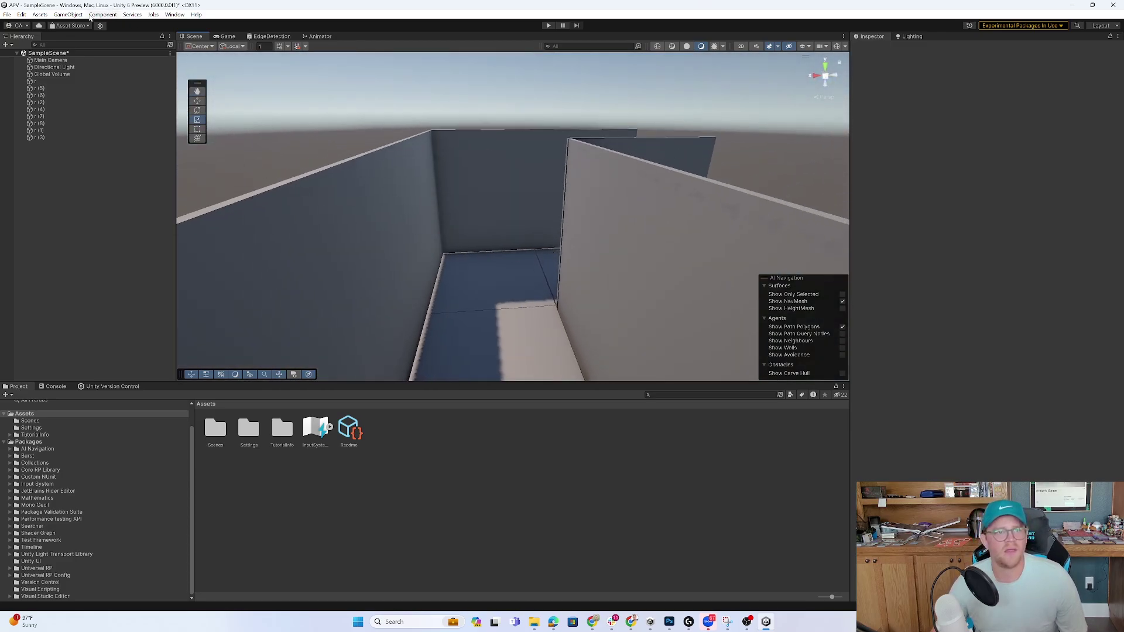
- Add a sphere, scale it uniformly to about 0.31 and place it at the corridor's far end
left_click(81, 15)
mouse_move(94, 66)
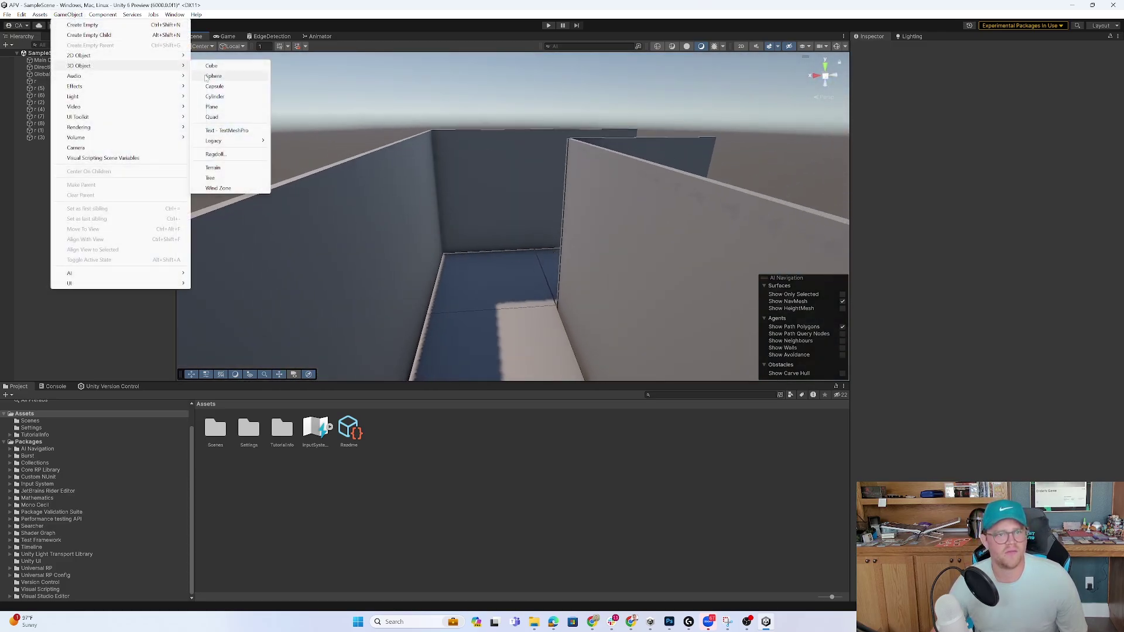
left_click(213, 76)
left_click_drag(553, 239, 534, 257, "alt")
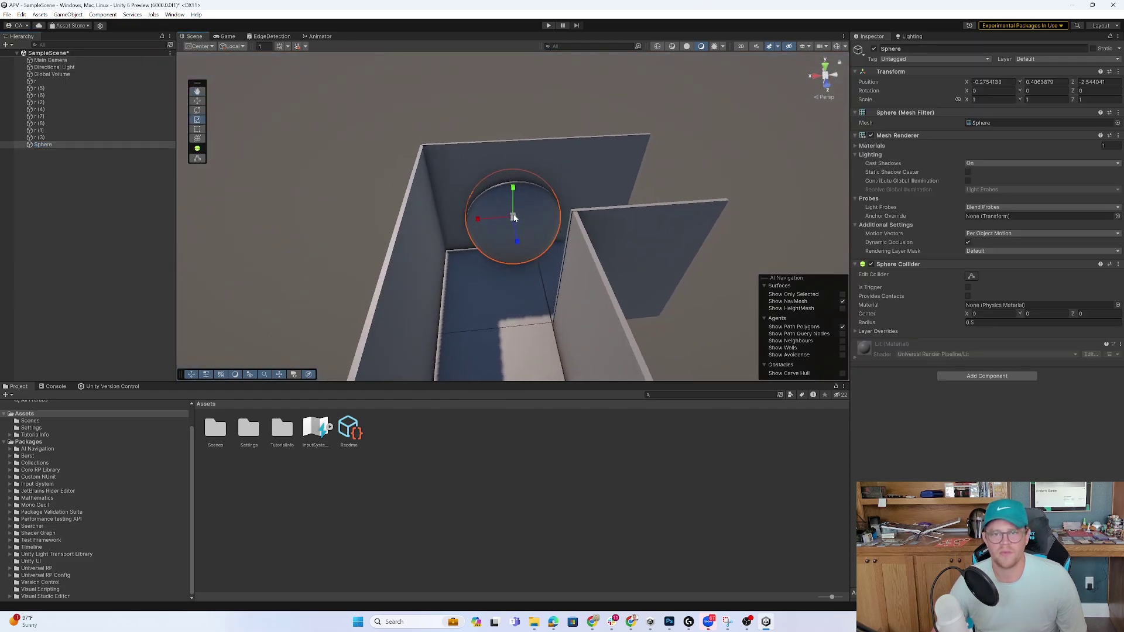
left_click_drag(514, 218, 484, 261)
key("w")
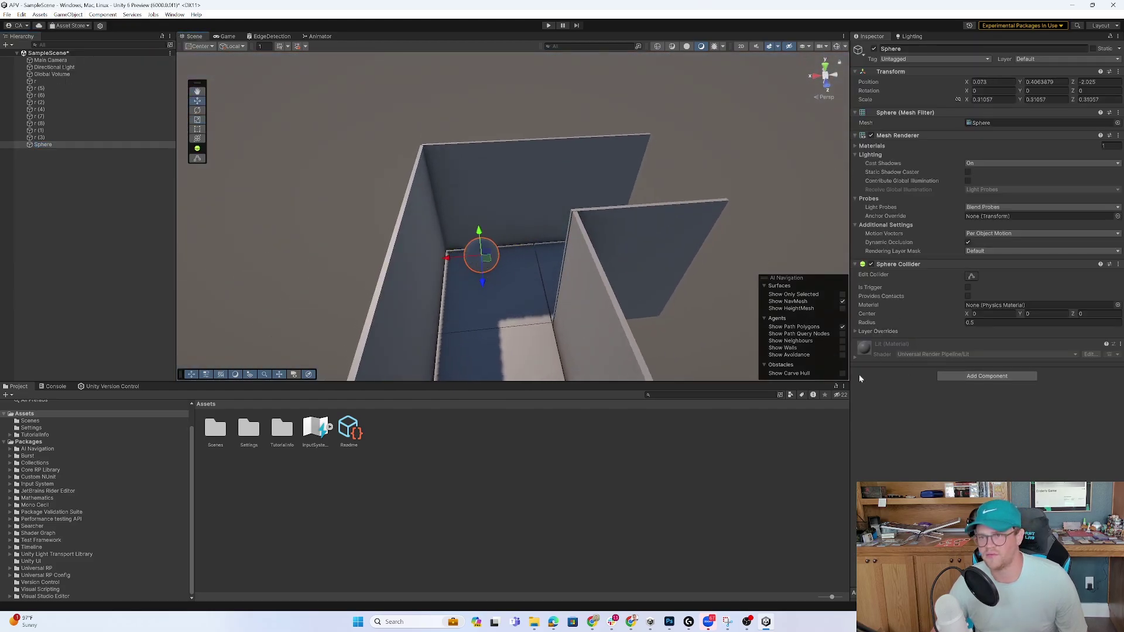
- Create a new material in the Assets folder and apply it to the sphere
left_click_drag(567, 250, 649, 258, "alt")
right_click(443, 488)
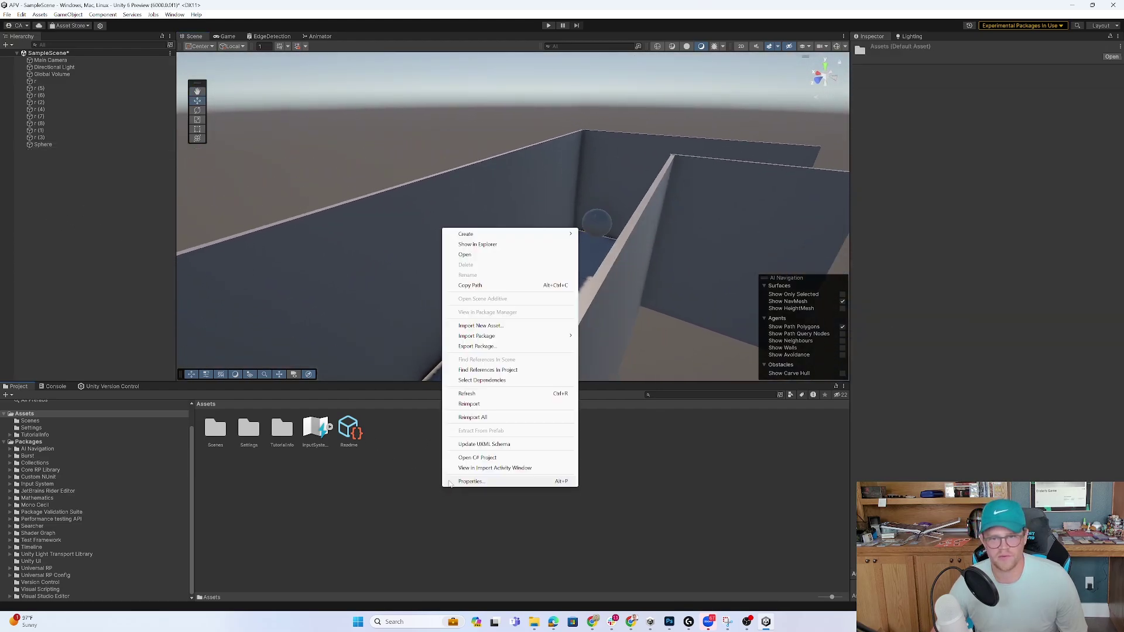
mouse_move(507, 234)
left_click(602, 244)
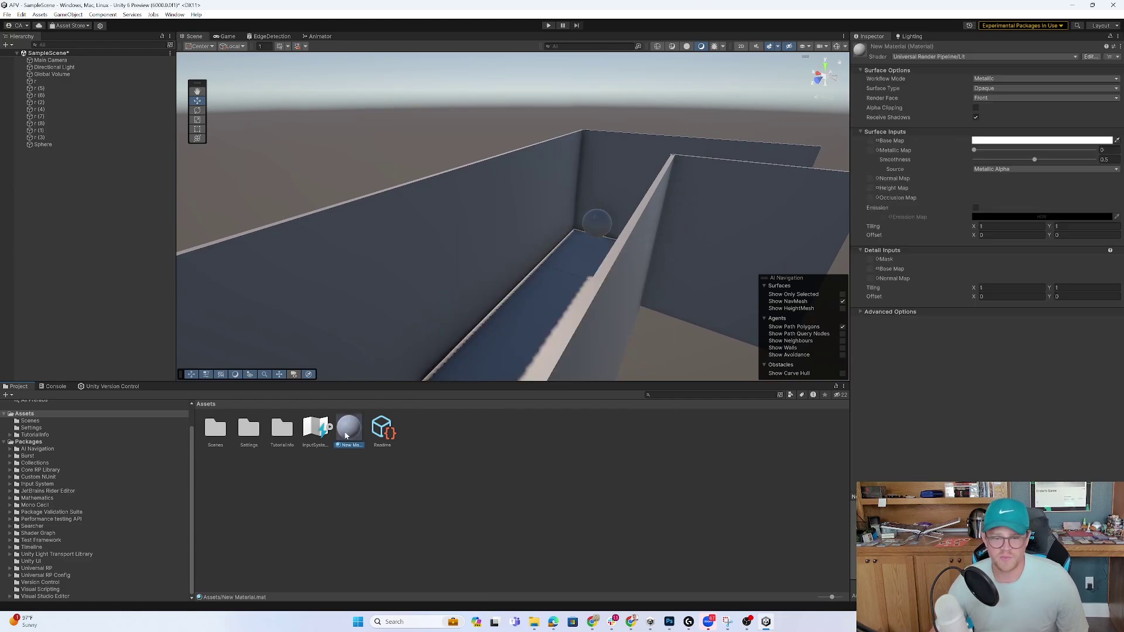
left_click_drag(349, 429, 595, 230)
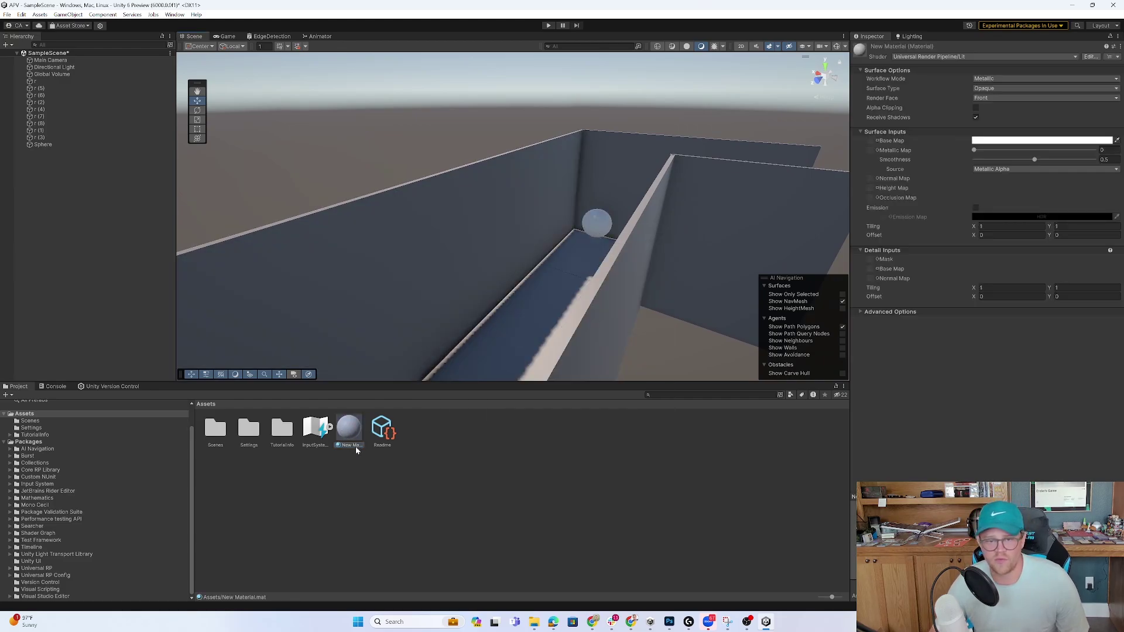
- Enable emission on the sphere's material, set the emission colour to bright red and raise its HDR intensity until it glows
left_click(591, 222)
left_click(856, 359)
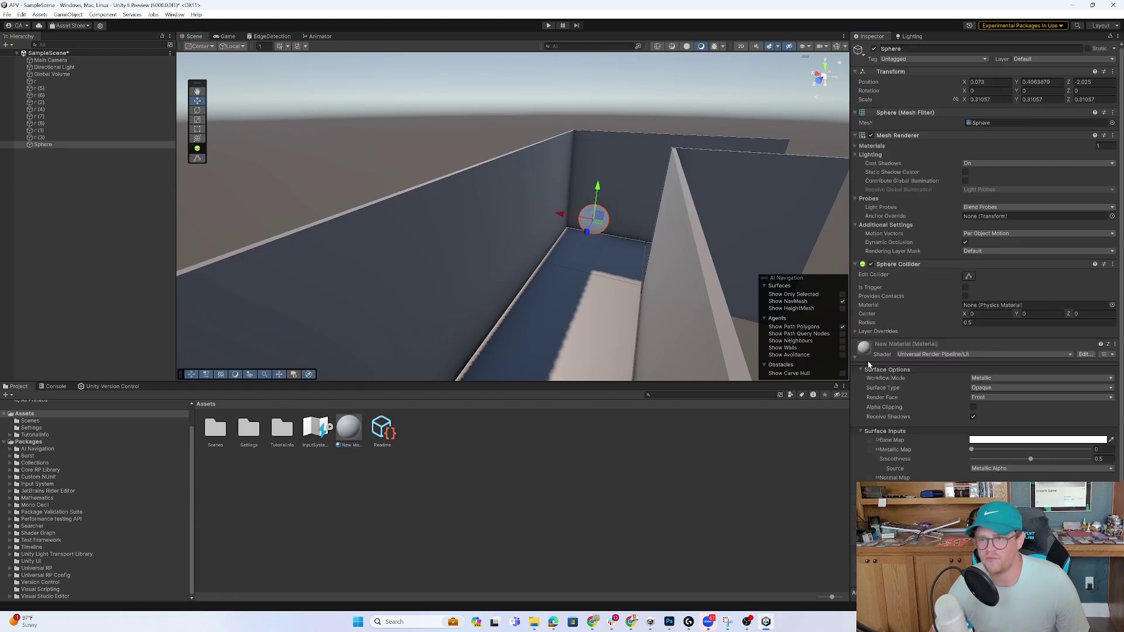
scroll(894, 412, "down", 2)
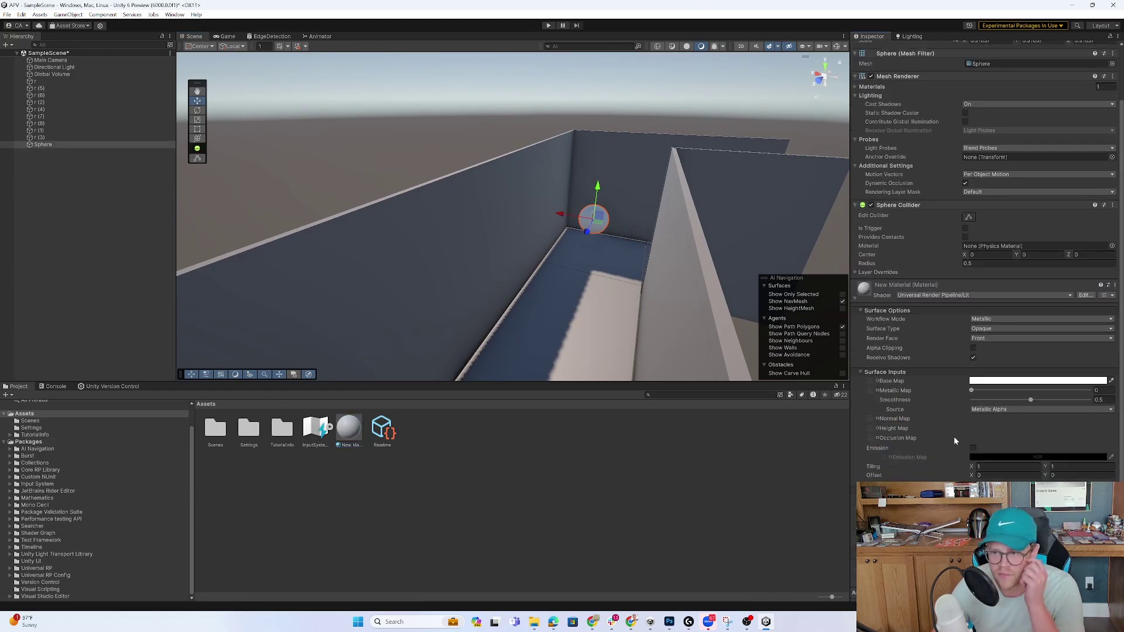
left_click(973, 448)
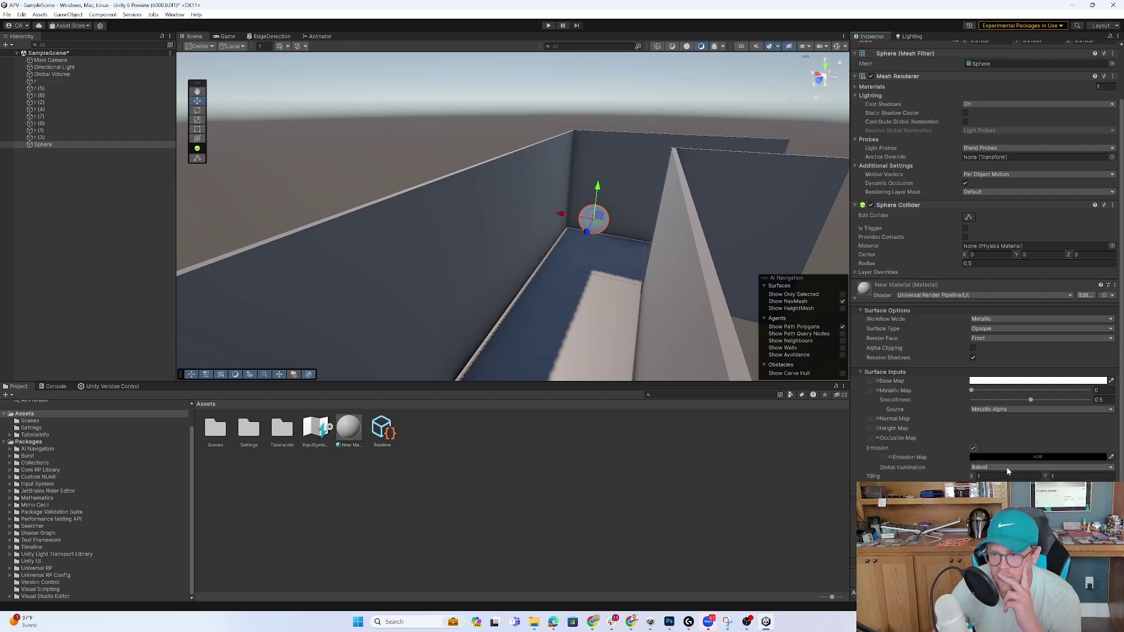
left_click(1003, 457)
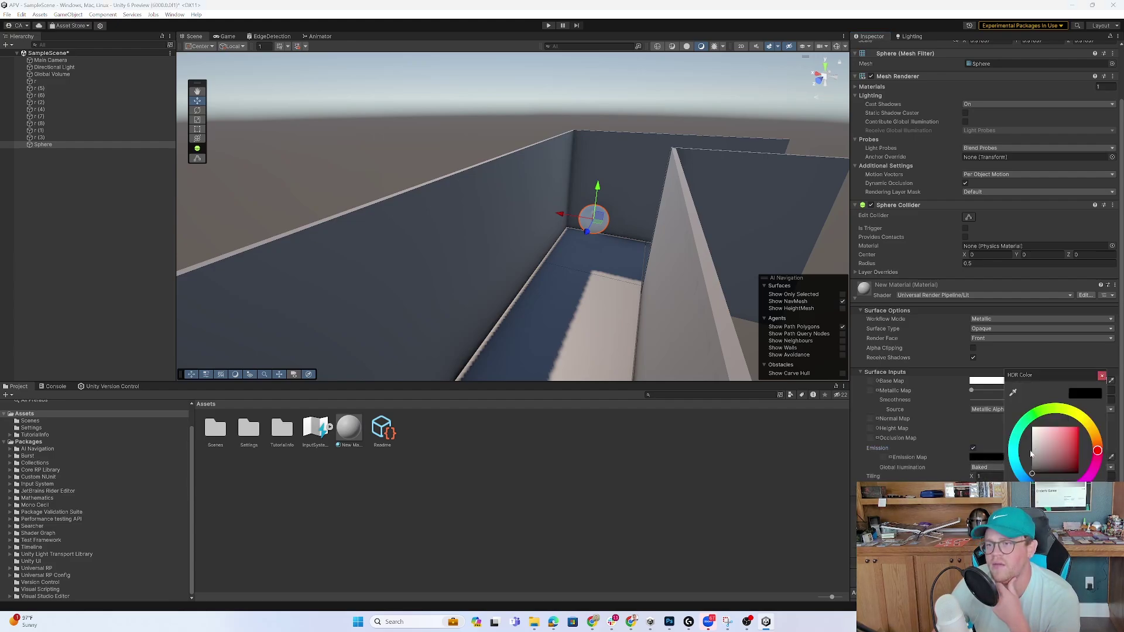
left_click(1079, 427)
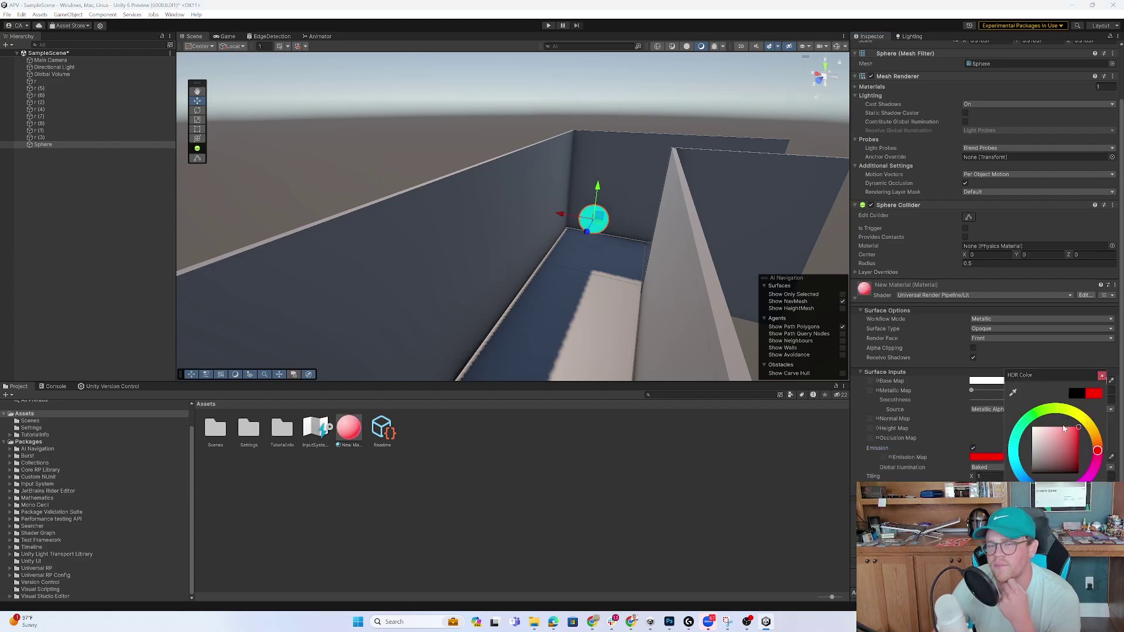
left_click(1102, 376)
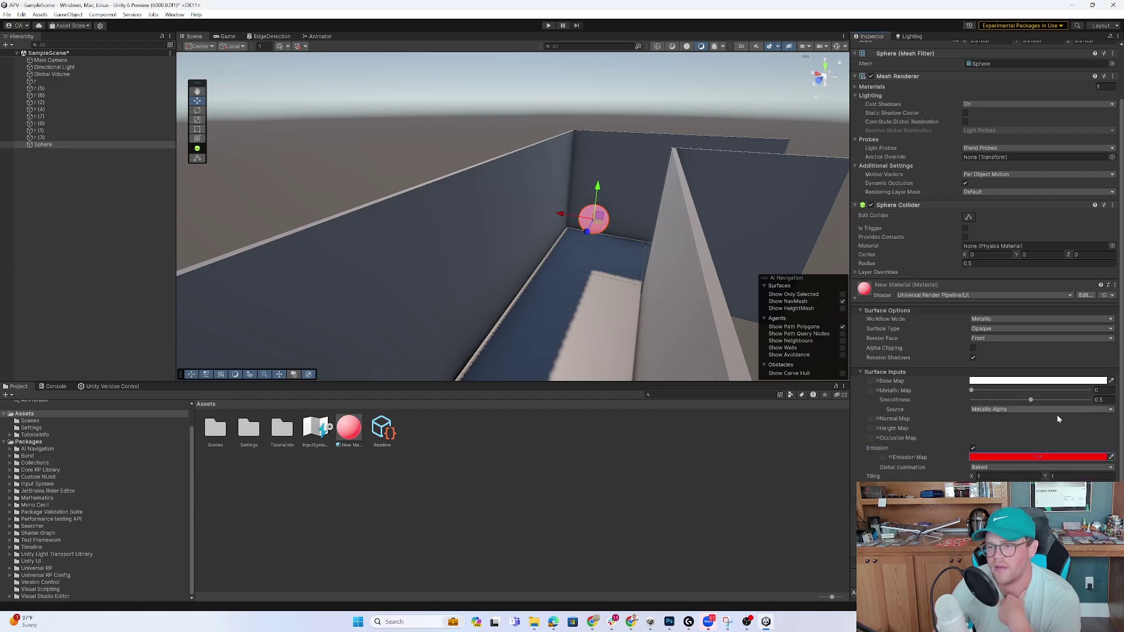
left_click(988, 460)
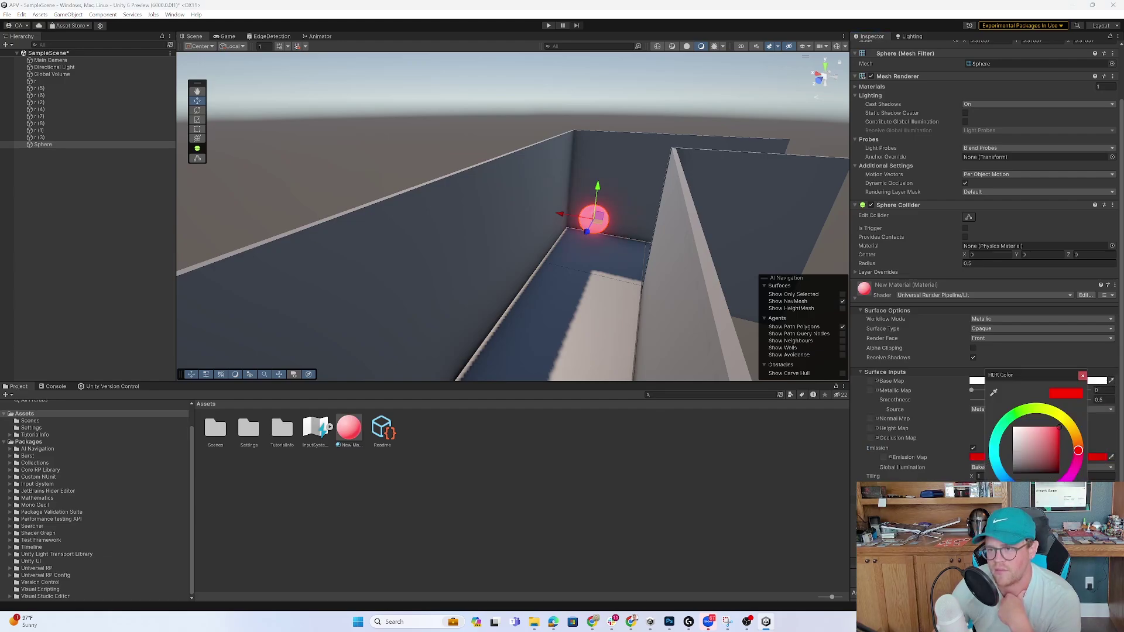
left_click(1101, 371)
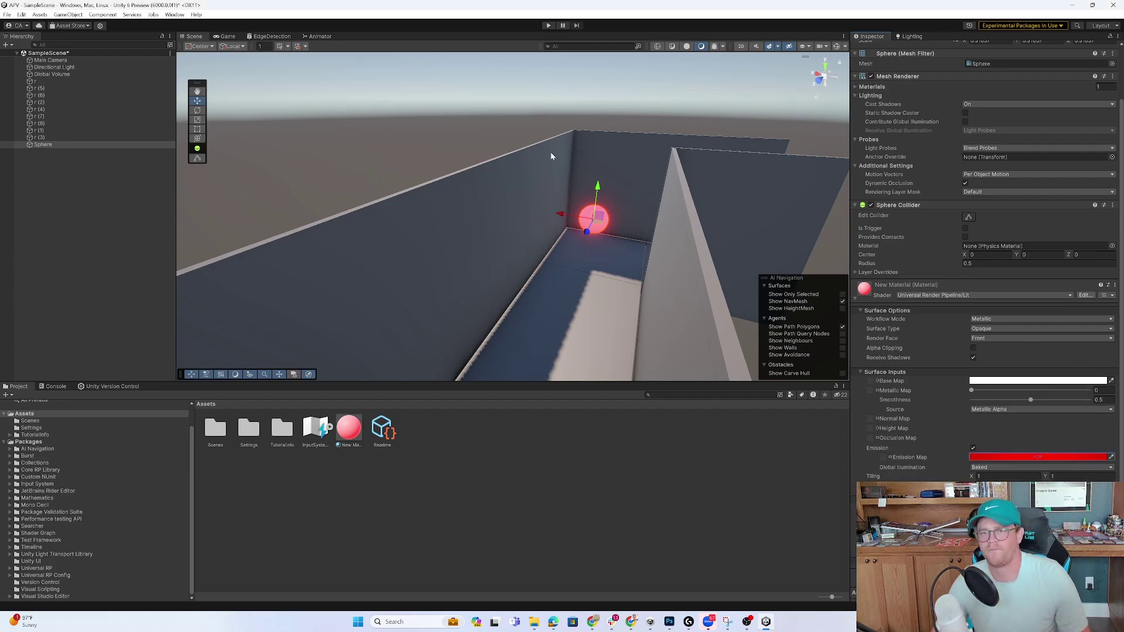
- Deactivate the Directional Light object in the scene
left_click(55, 67)
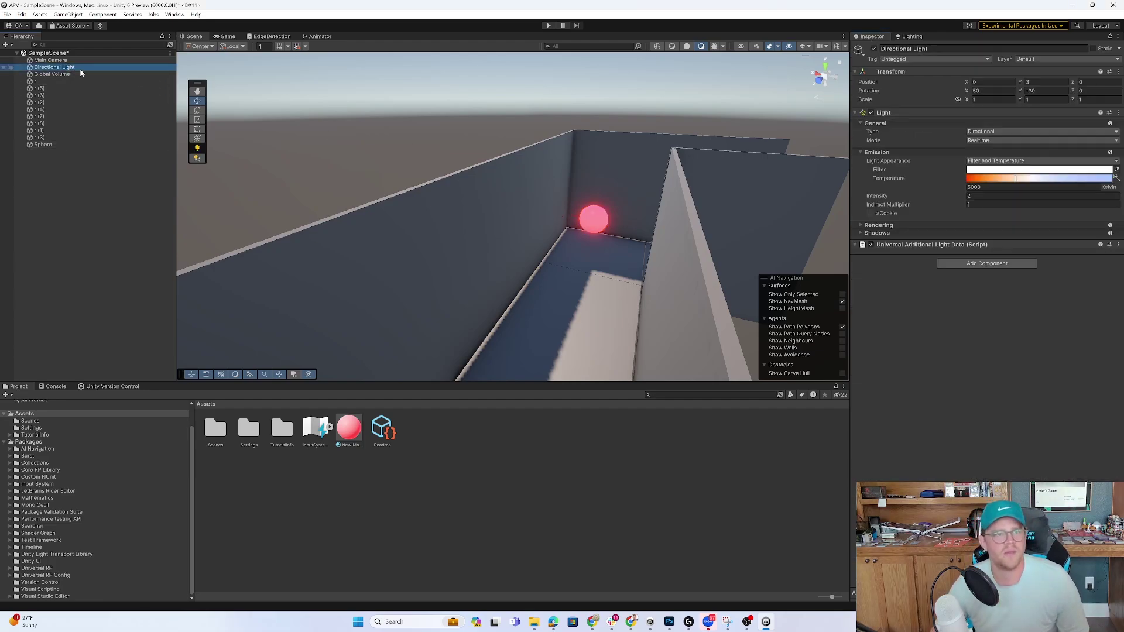
left_click(871, 48)
left_click(723, 97)
mouse_move(723, 98)
left_mouse_down("alt")
mouse_move(477, 184)
mouse_move(452, 156)
mouse_move(709, 105)
left_mouse_up("alt")
- Create a new lighting settings asset for the scene and set its lighting mode to Baked Indirect
left_click(907, 37)
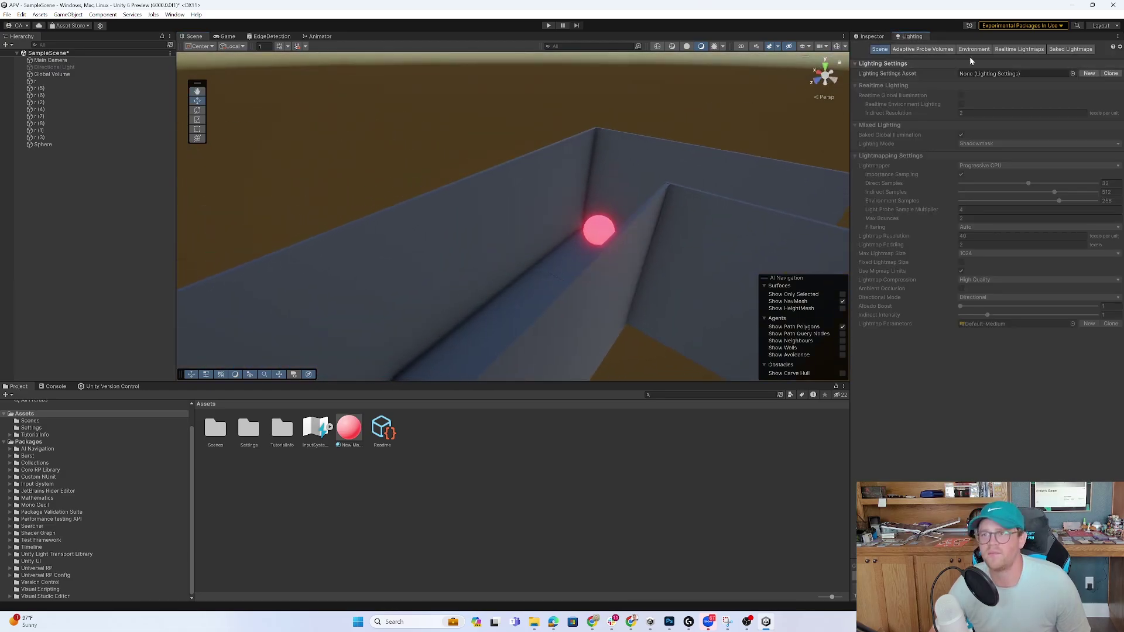
left_click(1089, 73)
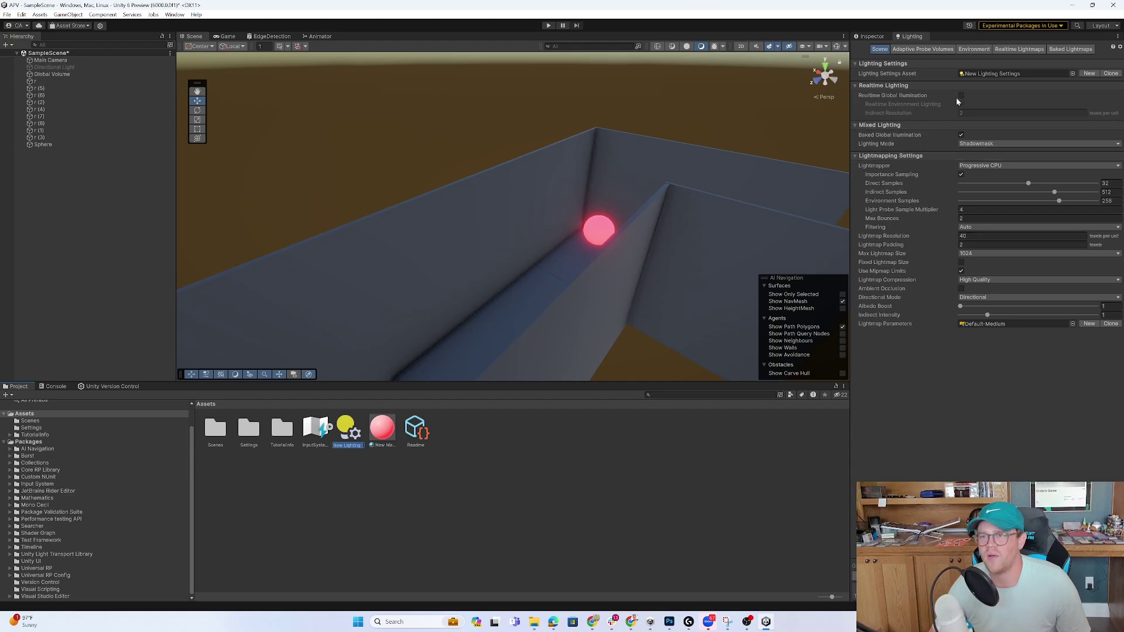
left_click_drag(700, 142, 721, 135, "alt")
left_click(993, 145)
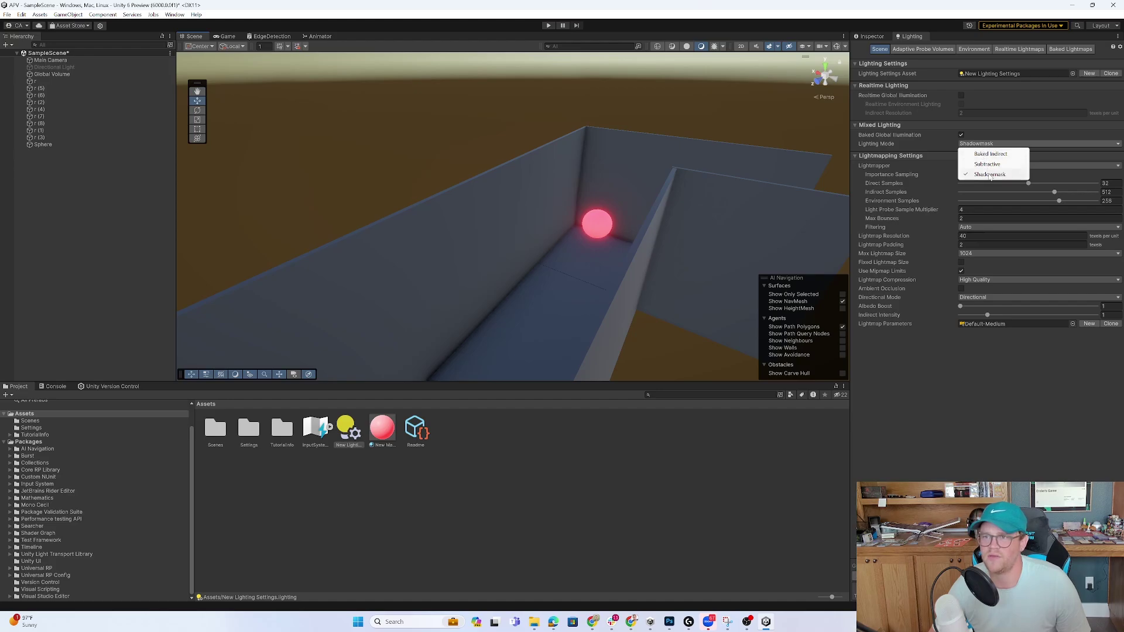
left_click(991, 154)
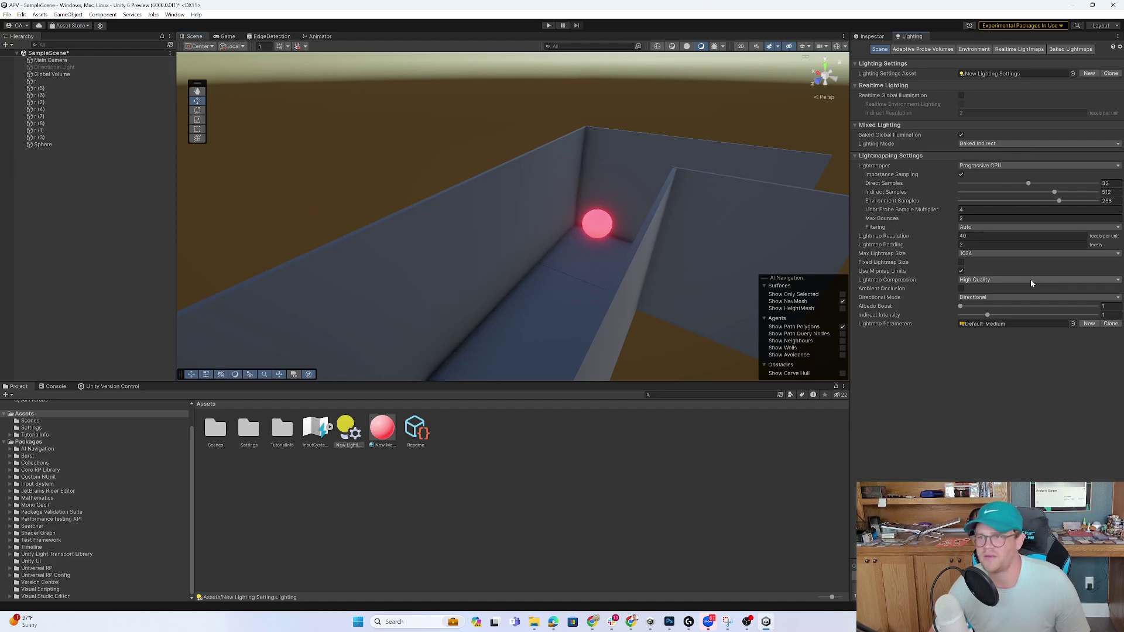
- Open the scene's Adaptive Probe Volumes lighting settings
left_click(922, 49)
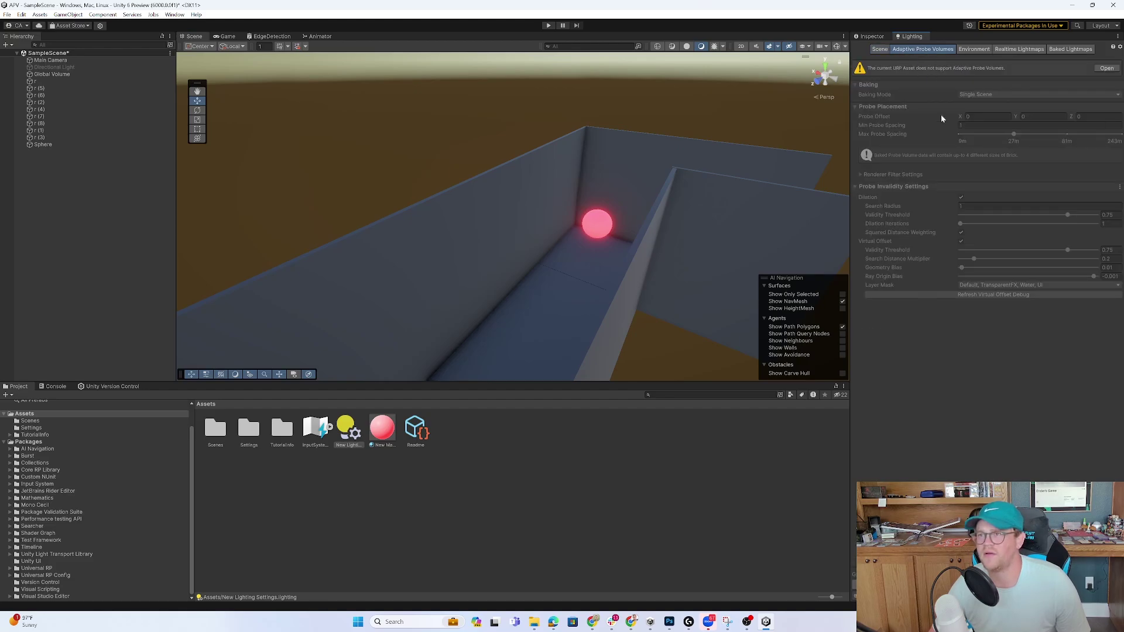
left_click_drag(755, 175, 581, 145, "alt")
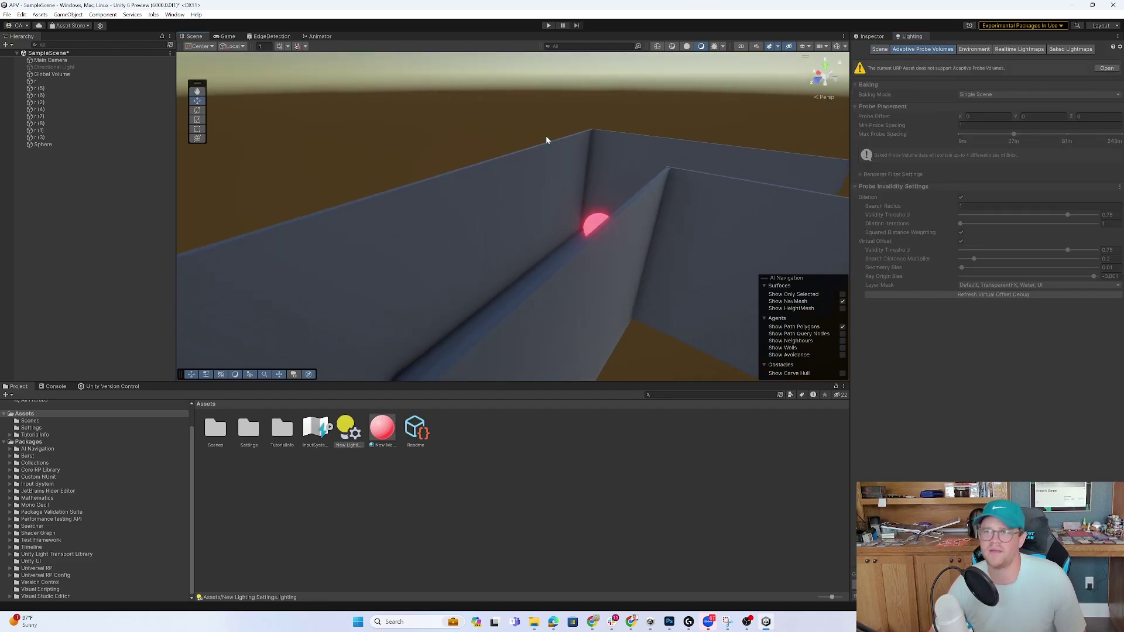
scroll(560, 174, "down", 6)
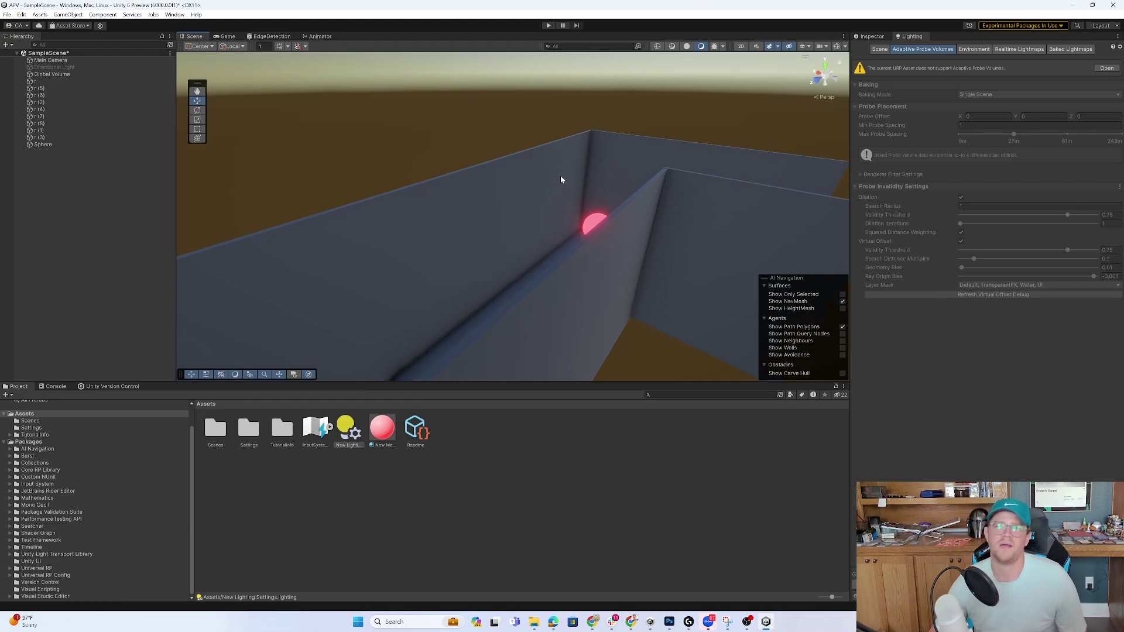
- Add a Light Probe Group to the scene and frame it alongside the corridor
right_click(45, 183)
mouse_move(109, 431)
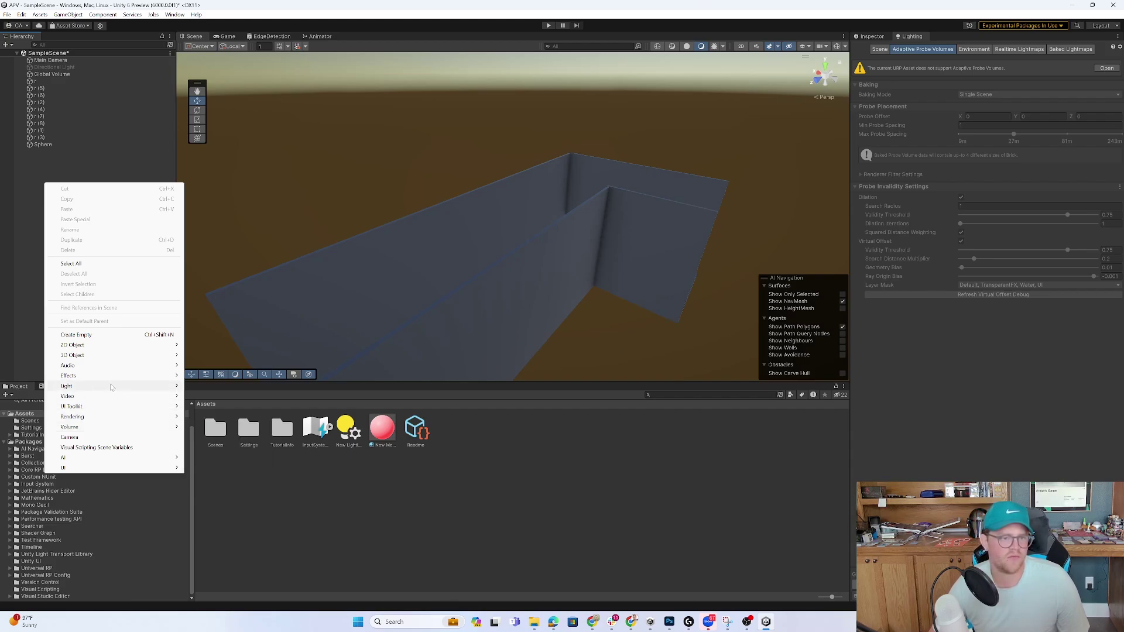
mouse_move(108, 387)
left_click(223, 467)
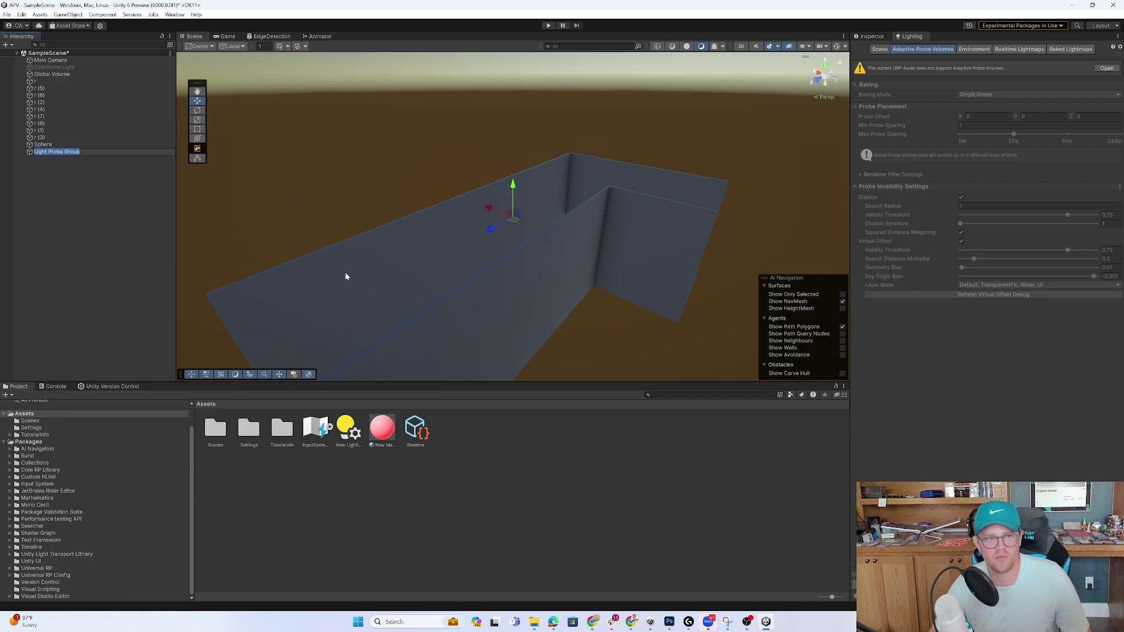
key("f")
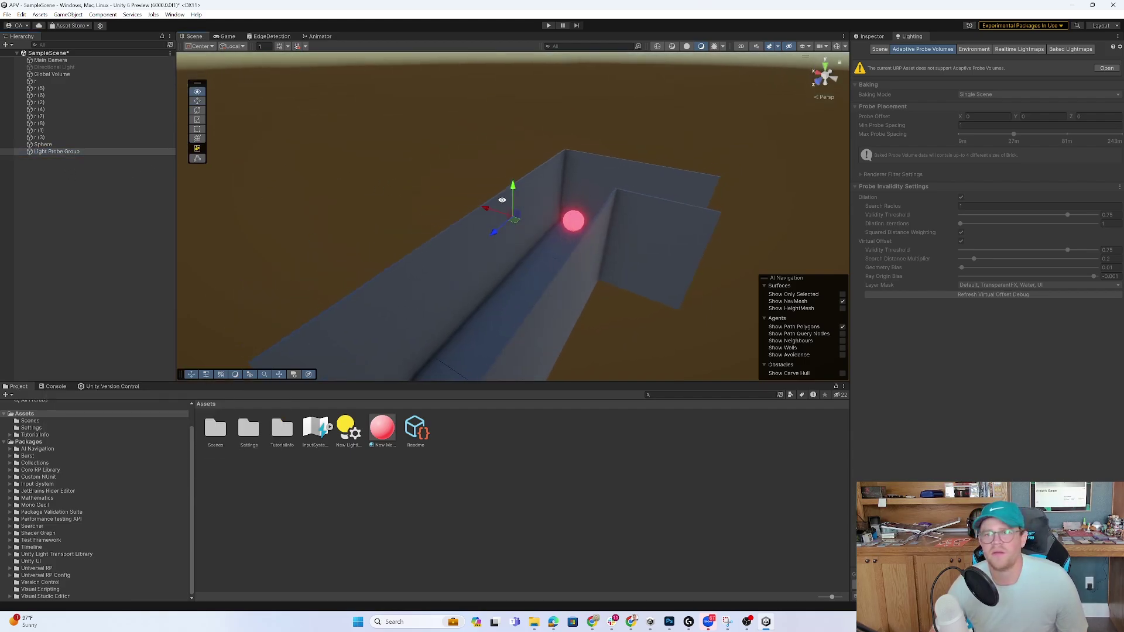
- Show the Scene view gizmos and inspect the Light Probe Group's probes and component settings
left_click(837, 47)
left_click_drag(640, 166, 690, 202, "alt")
right_click_drag(689, 203, 513, 192, "alt")
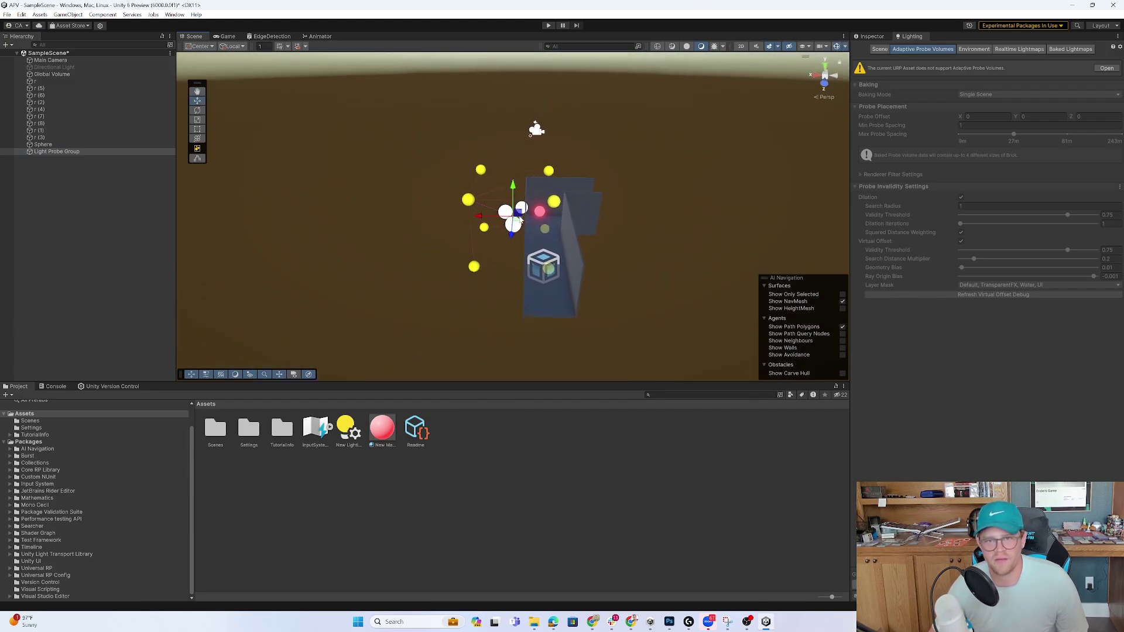
left_click_drag(520, 219, 574, 235, "alt")
left_click(870, 36)
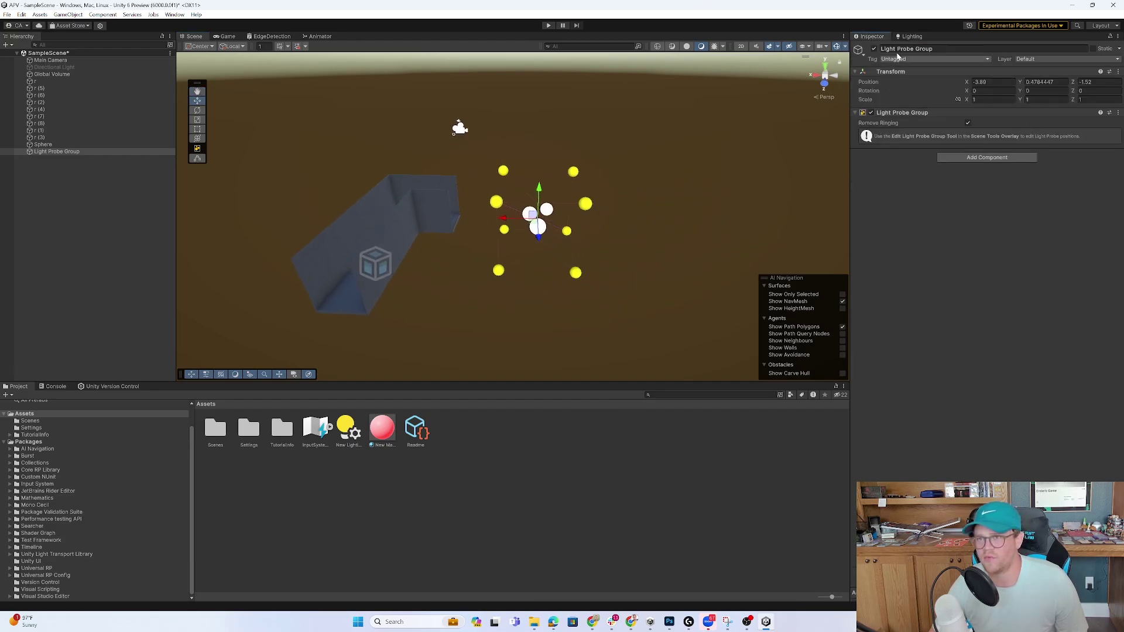
double_click(47, 151)
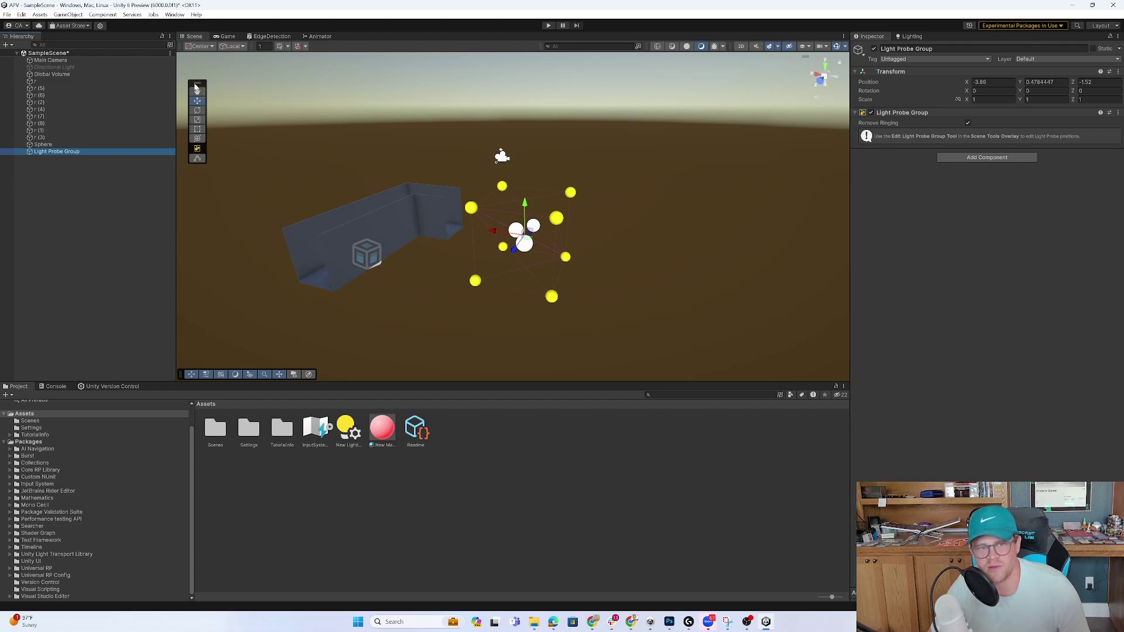
- Enable light probe editing, select the four probes on one side of the group and duplicate them outwards to extend the grid
left_click_drag(196, 86, 187, 60)
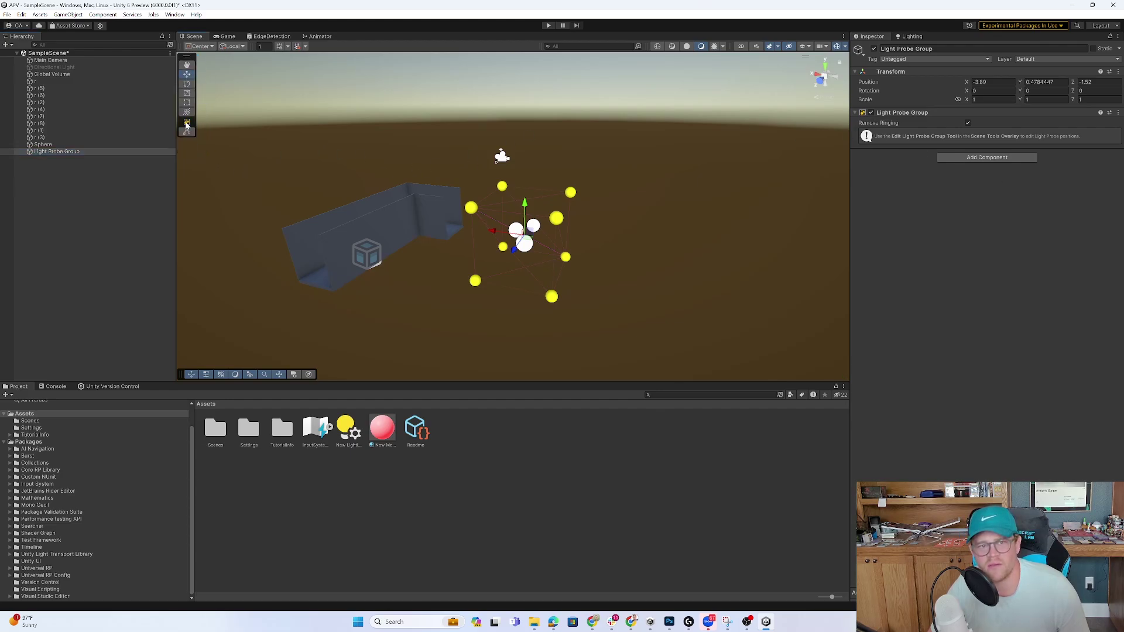
left_click(187, 132)
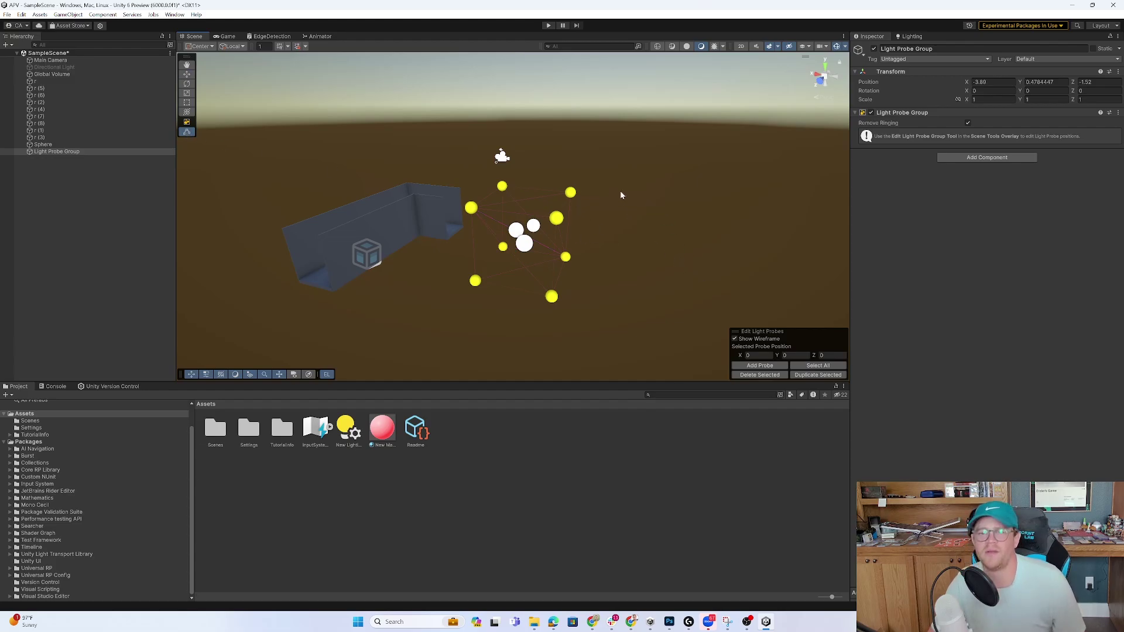
left_click_drag(616, 186, 602, 281, "alt")
mouse_move(532, 235)
left_mouse_down()
mouse_move(568, 238)
mouse_move(545, 240)
left_mouse_up()
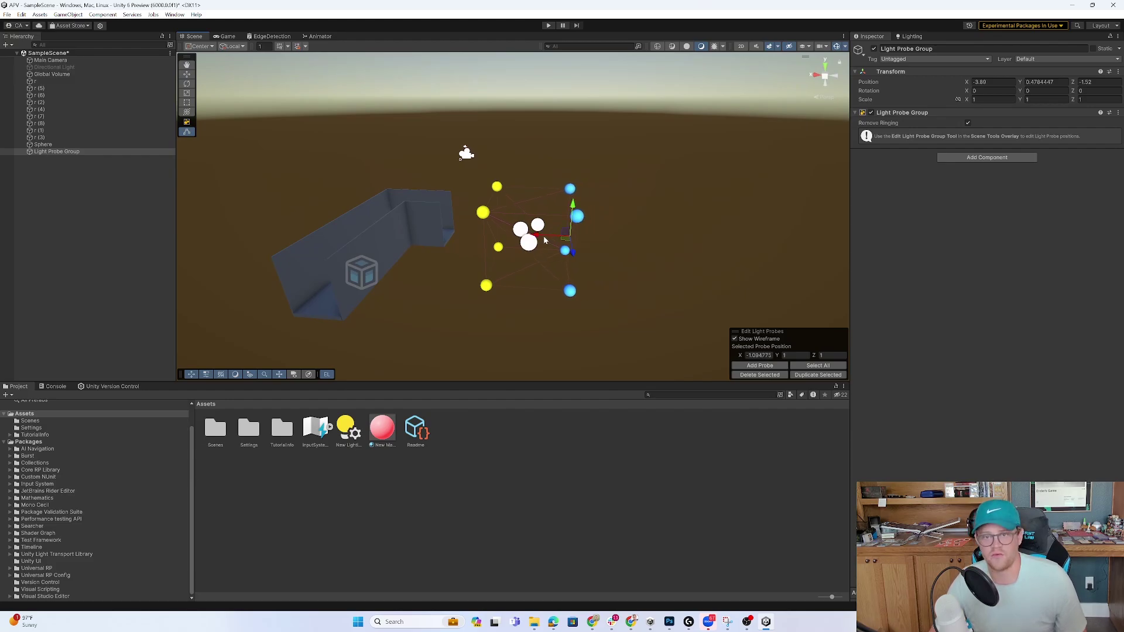
key("ctrl+d")
left_click_drag(544, 240, 678, 239)
- Extend the probe grid with another set of probes perpendicular to the first row, forming an L-shaped layout
left_click_drag(515, 254, 741, 298, "alt")
scroll(643, 274, "down", 8)
left_click_drag(579, 251, 574, 220)
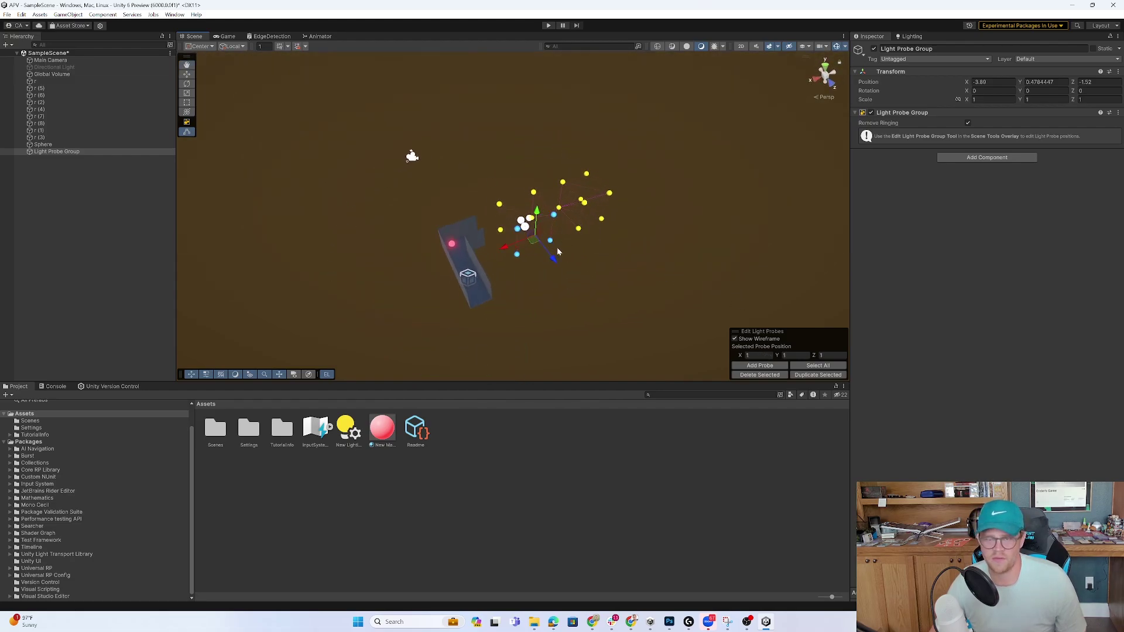
left_click_drag(558, 261, 503, 199)
- Scale the Light Probe Group uniformly to about 0.39 and move it over the corridor
left_click(117, 151)
left_click(187, 93)
left_click_drag(328, 165, 436, 118, "alt")
key("w")
key("f")
left_click_drag(509, 205, 471, 230, "alt")
key("w")
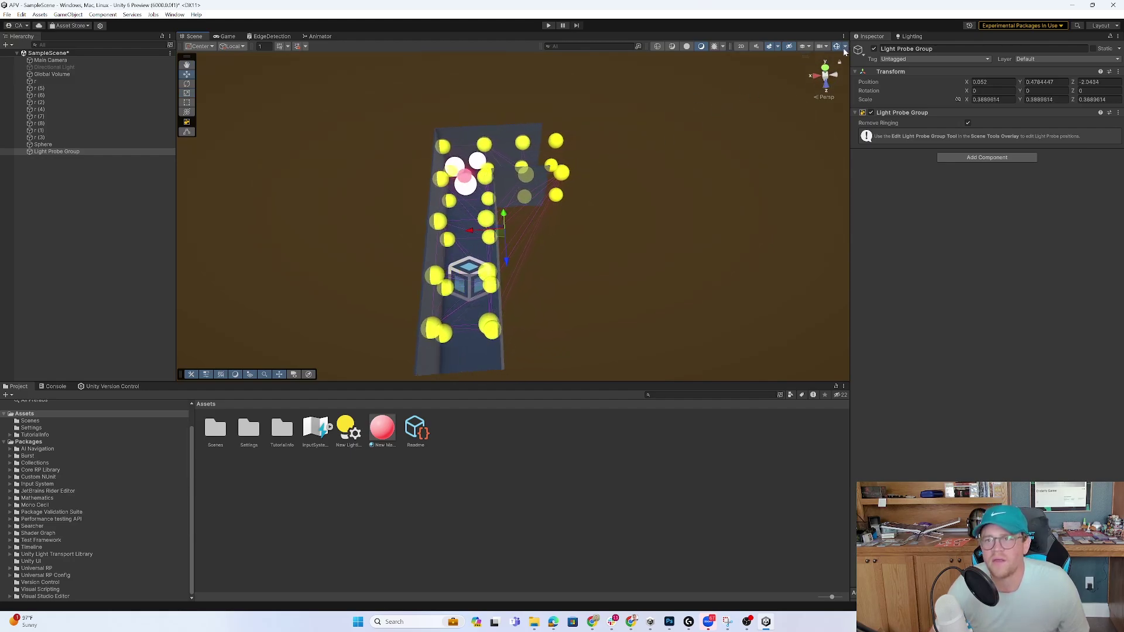
- Reduce the 3D gizmo icon size and shift the Light Probe Group along the corridor floor to about X 0.111, Z -1.832
left_click(845, 47)
left_click_drag(929, 66, 925, 66)
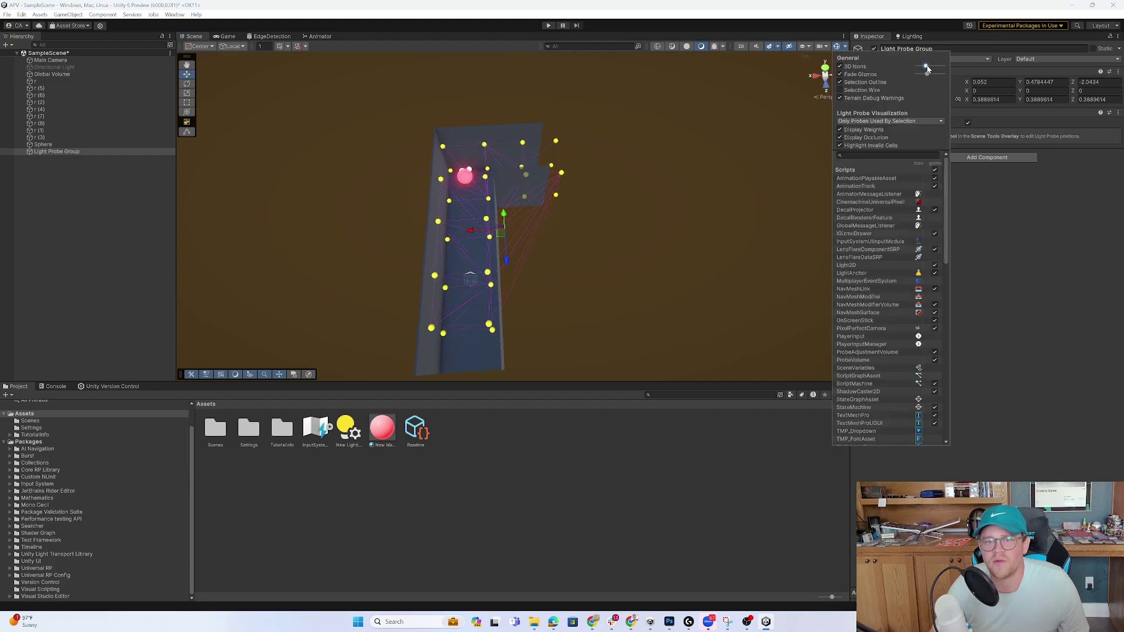
left_click_drag(500, 233, 793, 334)
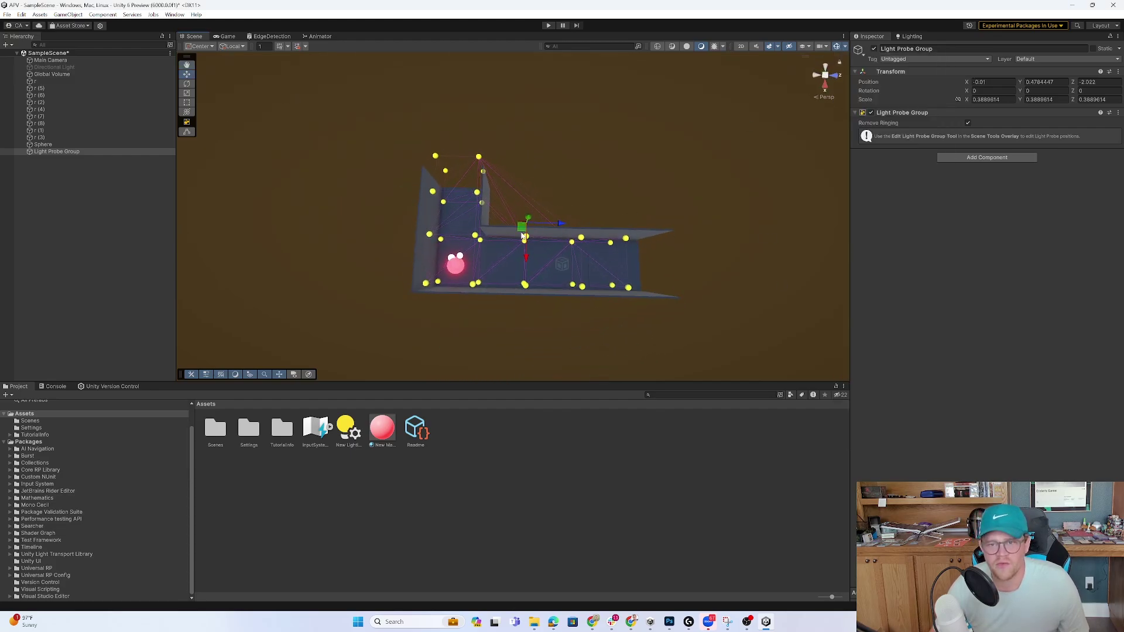
left_click_drag(522, 230, 530, 241)
- Select the probes along the corridor's long leg in probe editing mode and shift them to fit between the walls
left_click(186, 132)
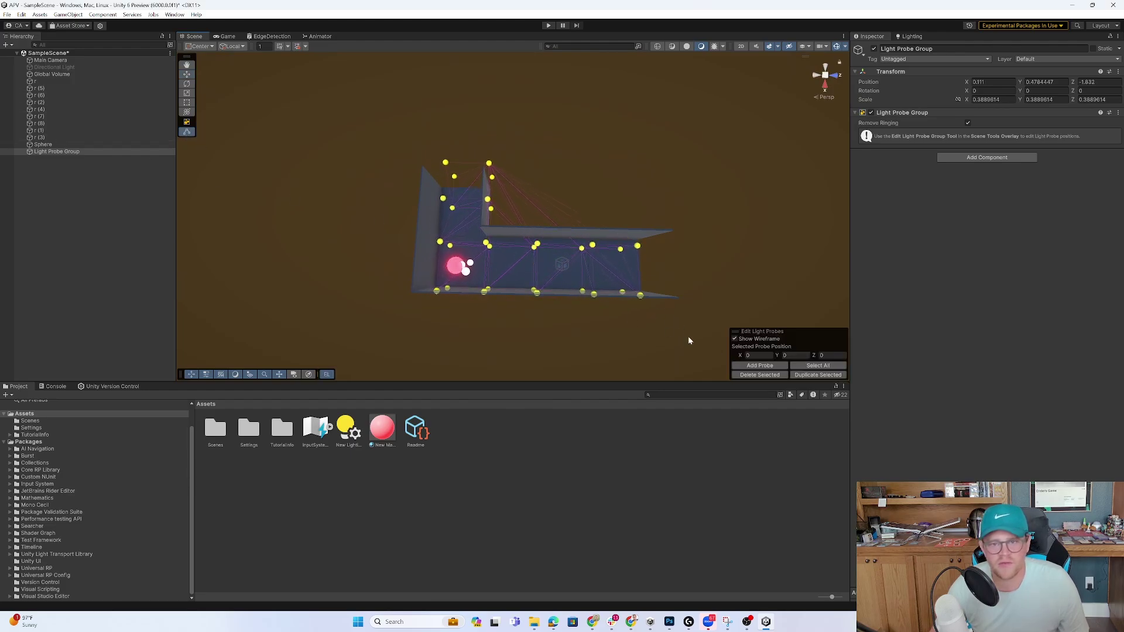
left_click_drag(688, 336, 411, 222)
left_click_drag(537, 302, 561, 234)
key("w")
left_click(691, 170)
left_click_drag(691, 170, 475, 97, "alt")
- Reposition the Light Probe Group to about X 0.244, Z -2.015 so its probes sit inside the corridor
left_click(74, 153)
left_click_drag(589, 208, 534, 120, "alt")
left_click_drag(465, 224, 468, 224)
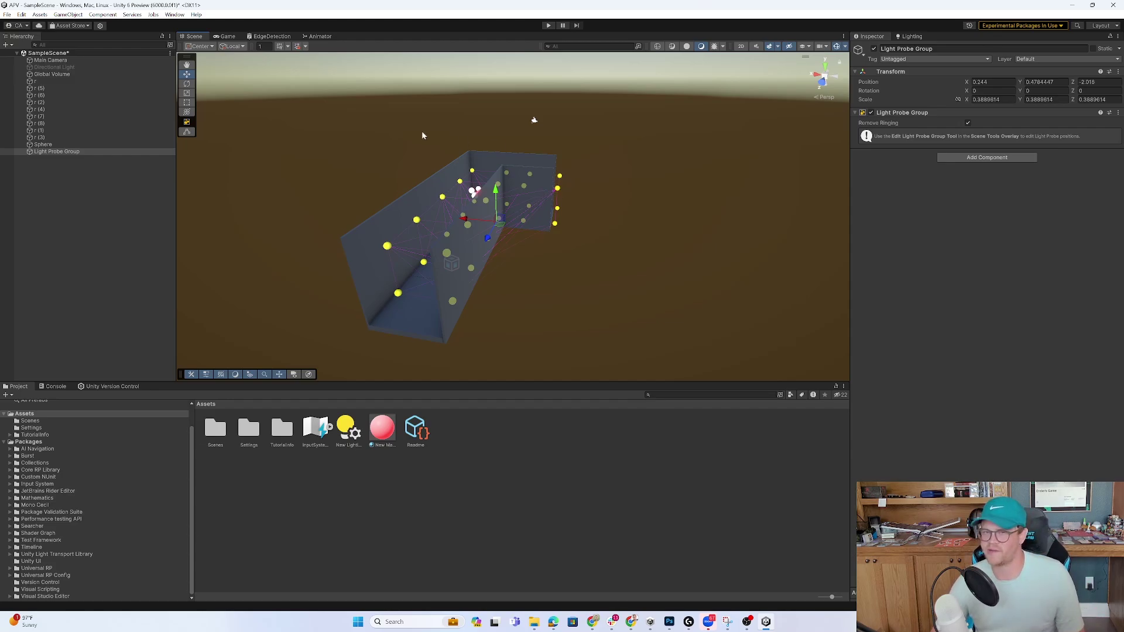
left_click_drag(601, 281, 585, 248, "alt")
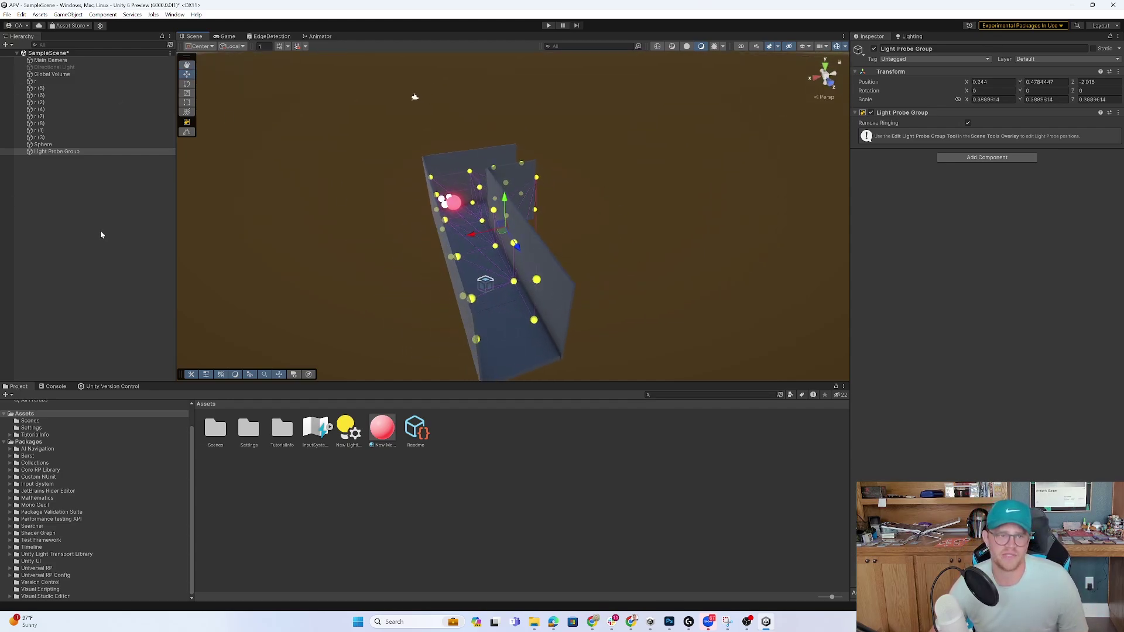
- Delete the Light Probe Group and add an Adaptive Probe Volume to the scene in its place
left_click(86, 152)
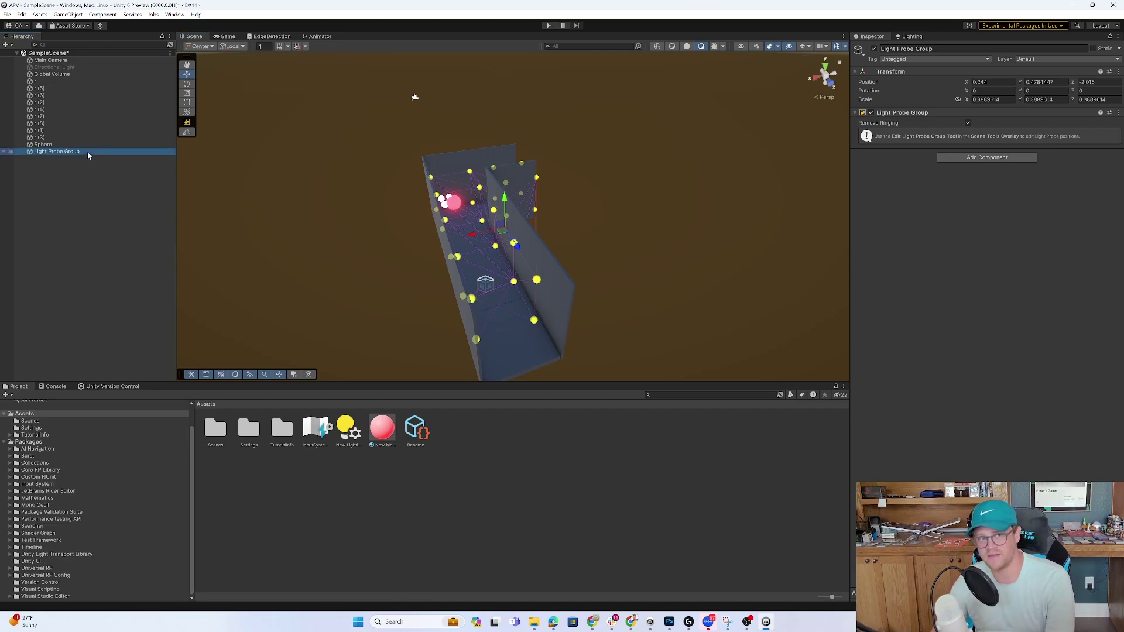
key("Delete")
right_click(82, 155)
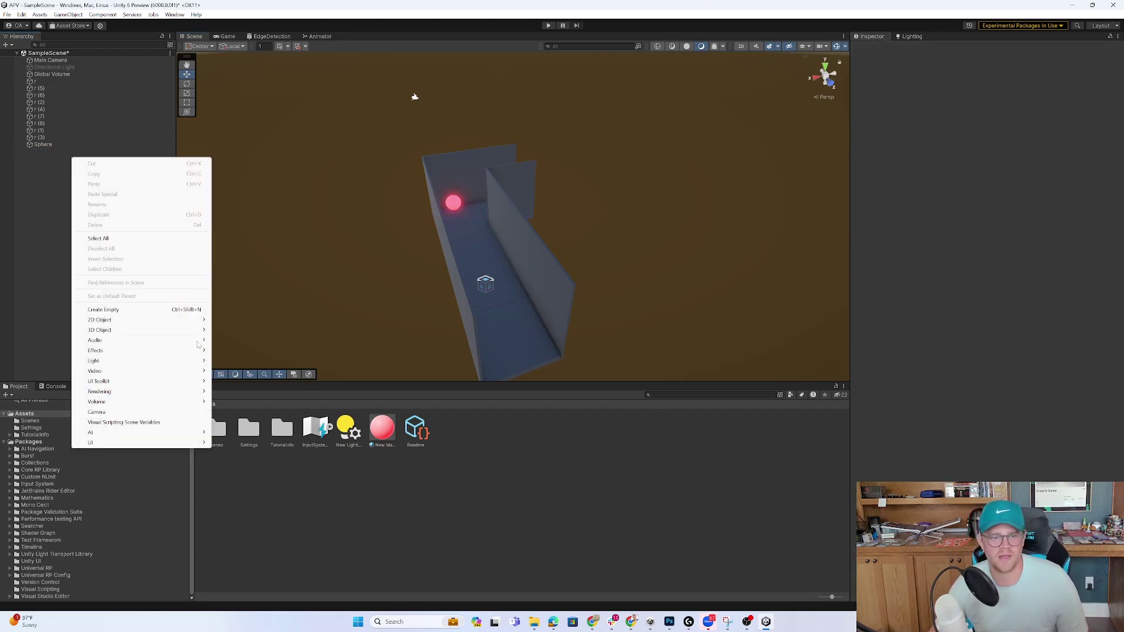
mouse_move(156, 362)
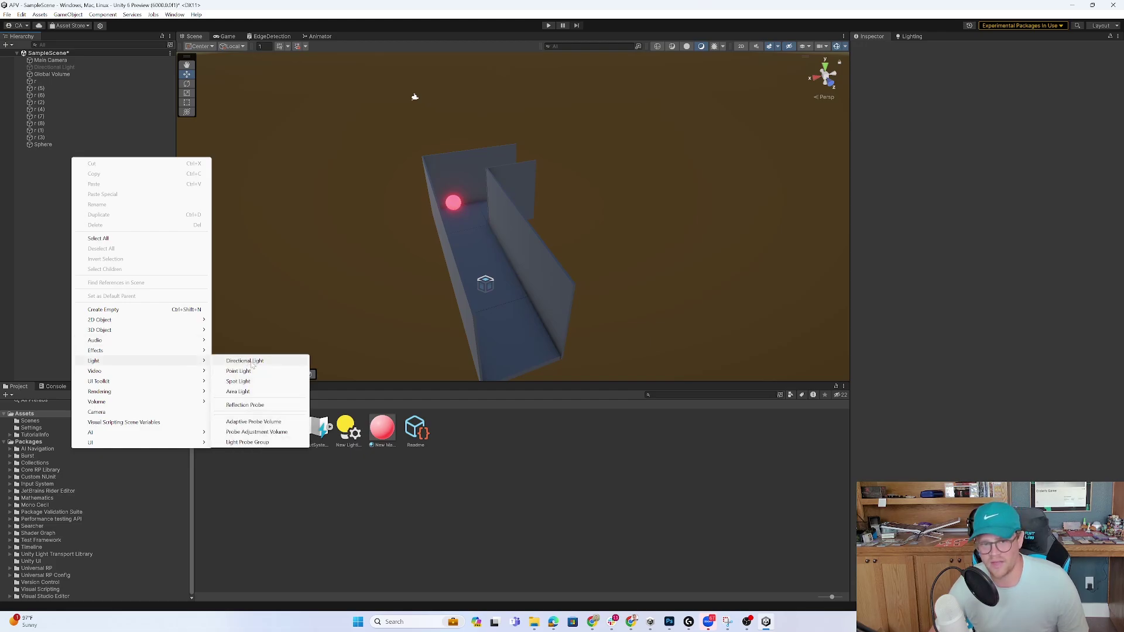
left_click(253, 422)
left_click_drag(515, 262, 319, 174, "alt")
right_click_drag(375, 188, 307, 172, "alt")
left_click_drag(306, 172, 404, 174, "alt")
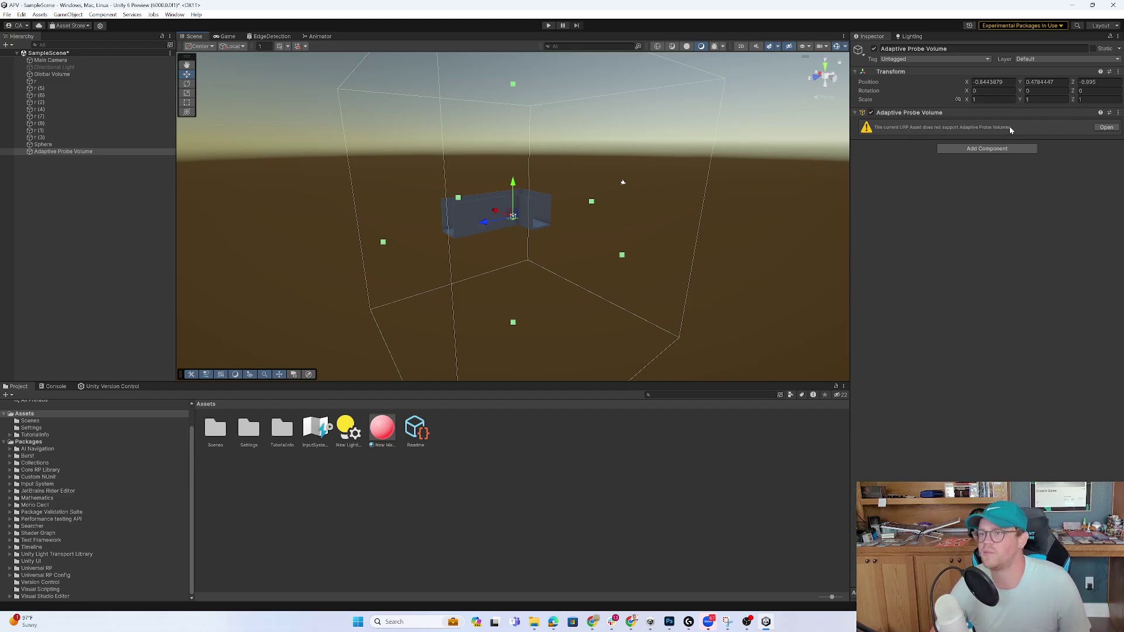
- Set the Light Probe System of the PC_RPAsset render pipeline asset to Adaptive Probe Volumes and close the asset window
left_click(1106, 127)
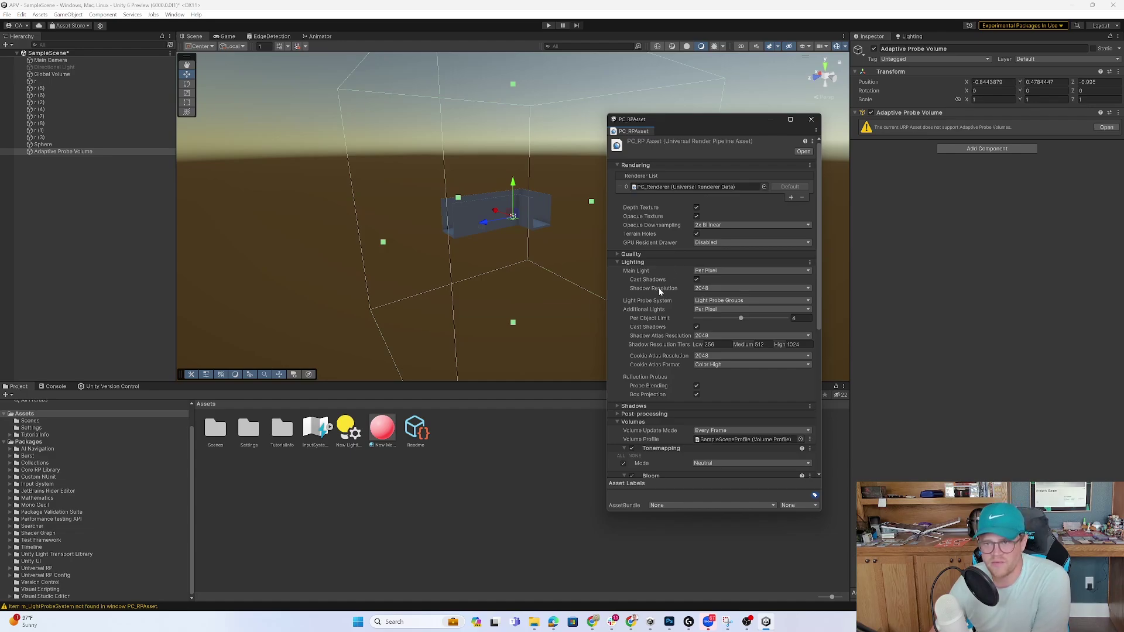
left_click(712, 301)
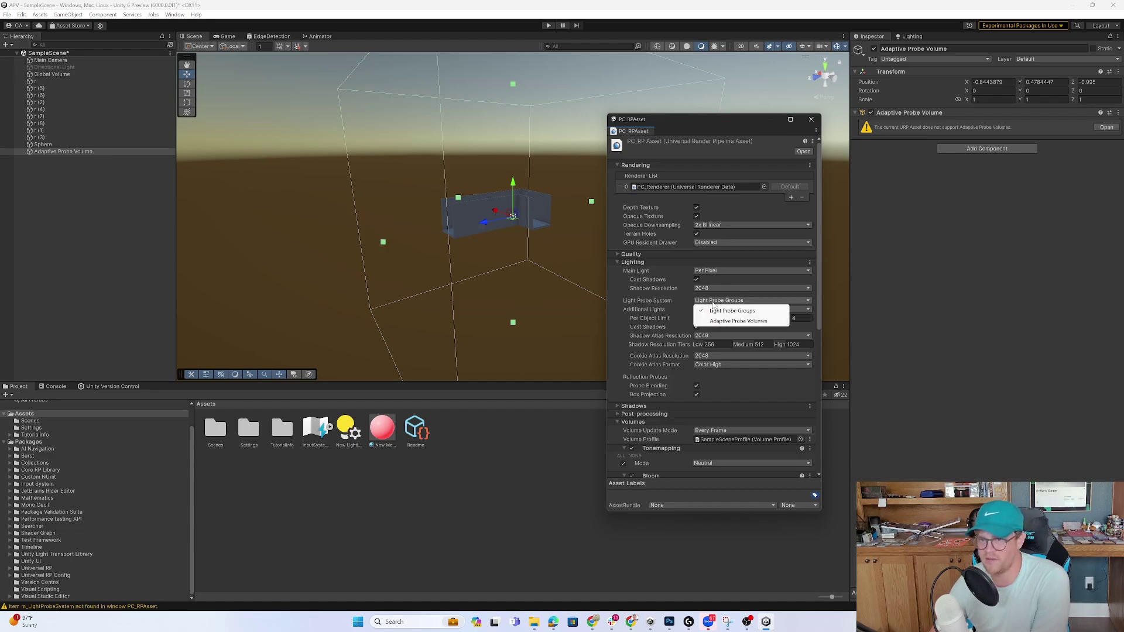
left_click(732, 322)
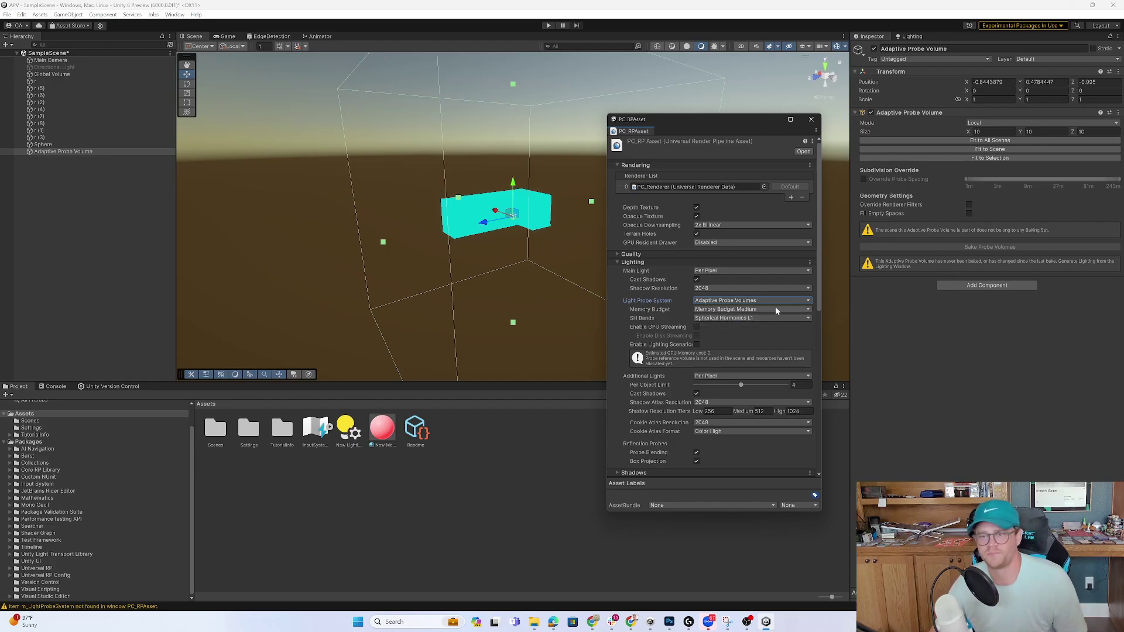
scroll(549, 229, "down", 6)
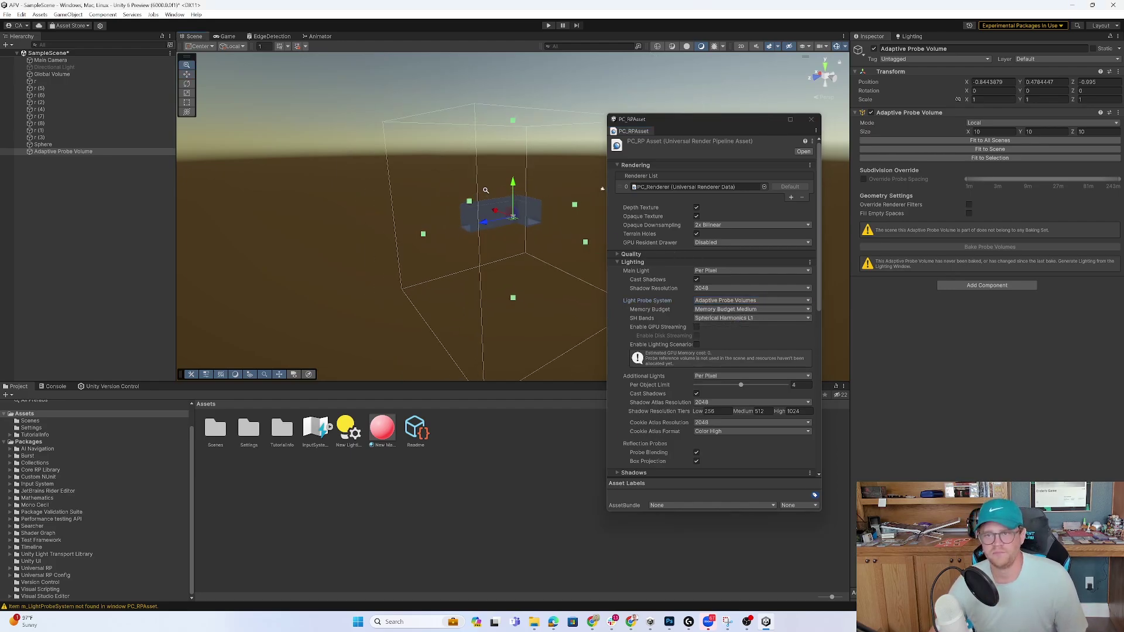
left_click(813, 121)
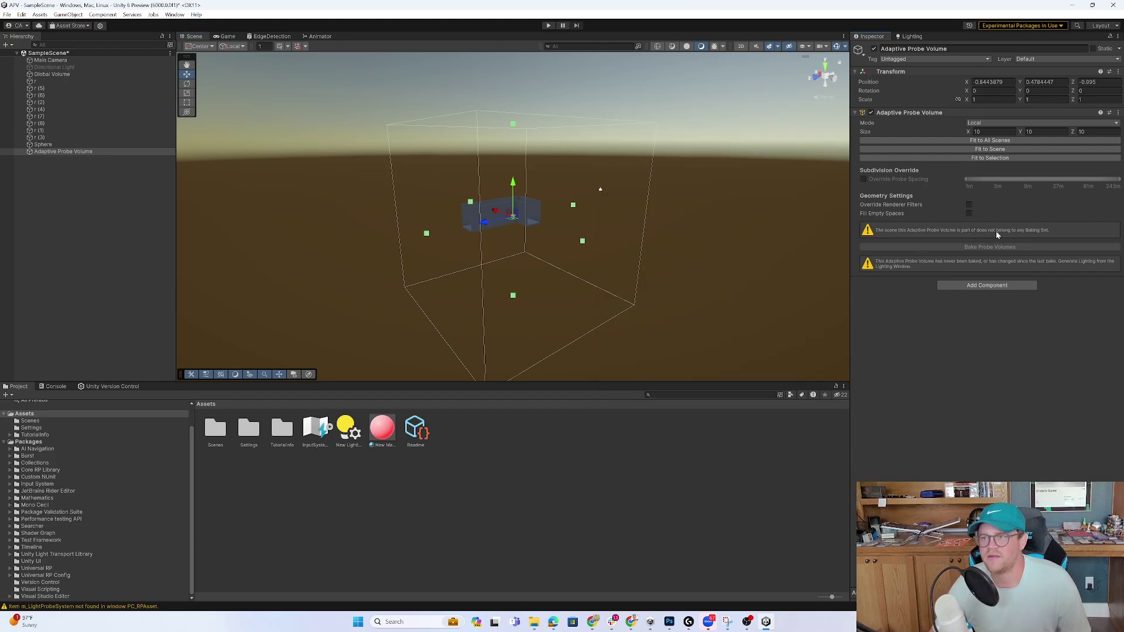
- Check the Adaptive Probe Volumes lighting settings and uniformly scale up all the corridor floor and wall pieces together
left_click(910, 37)
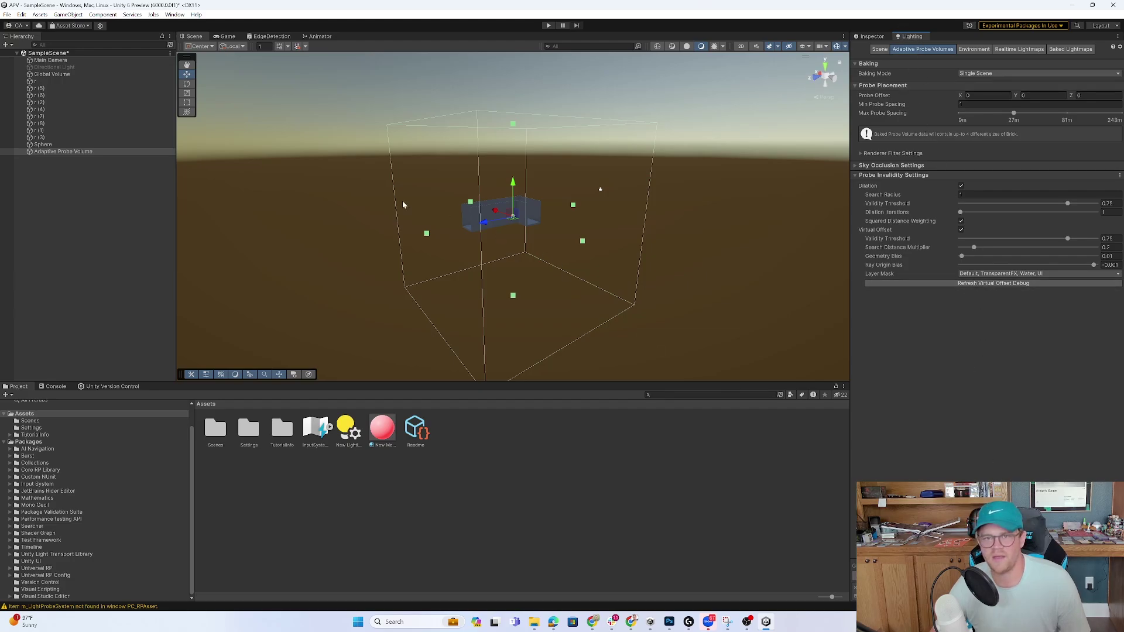
left_click(53, 80)
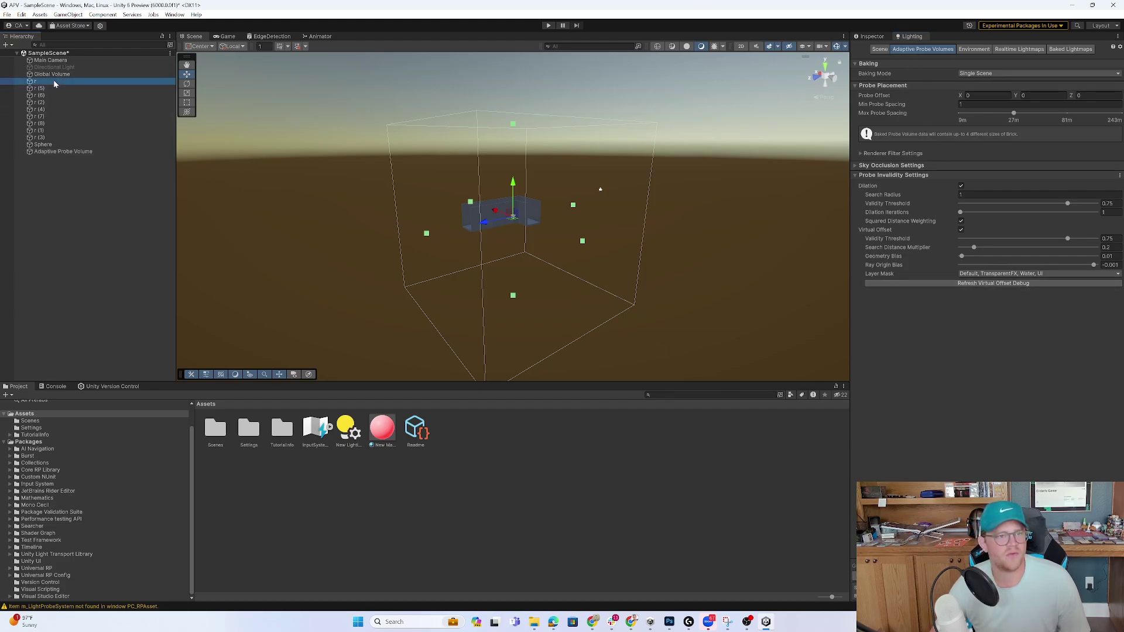
left_click(68, 137, "shift")
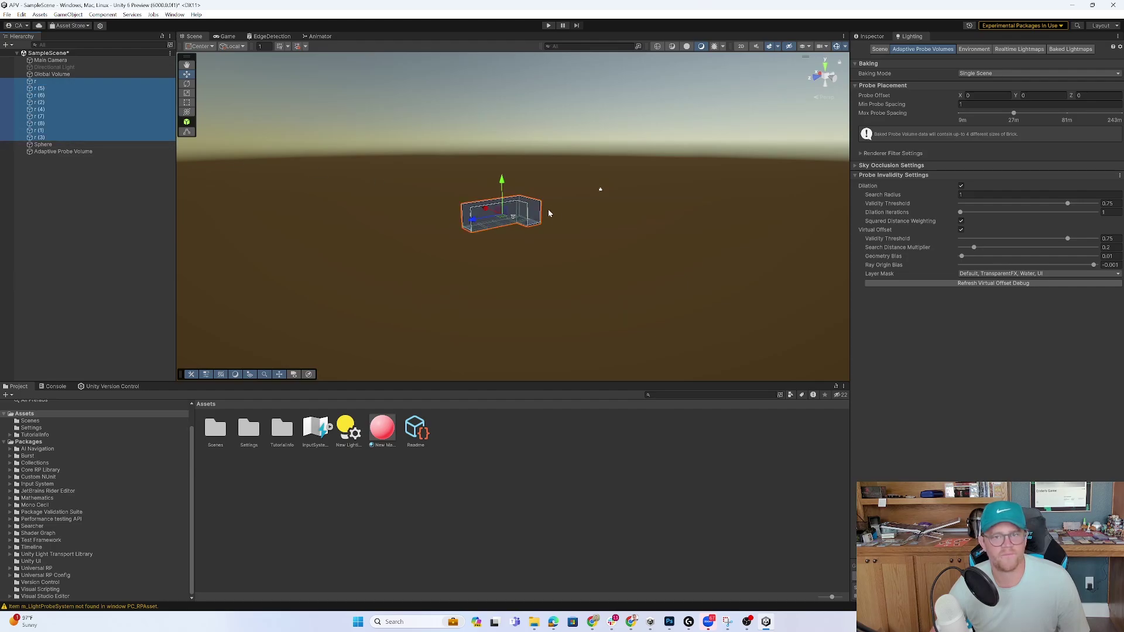
key("r")
left_click_drag(502, 215, 732, 228)
- Move the sphere between the walls near the enlarged corridor's corner and scale it up uniformly
left_click(672, 217)
left_click(494, 212)
key("w")
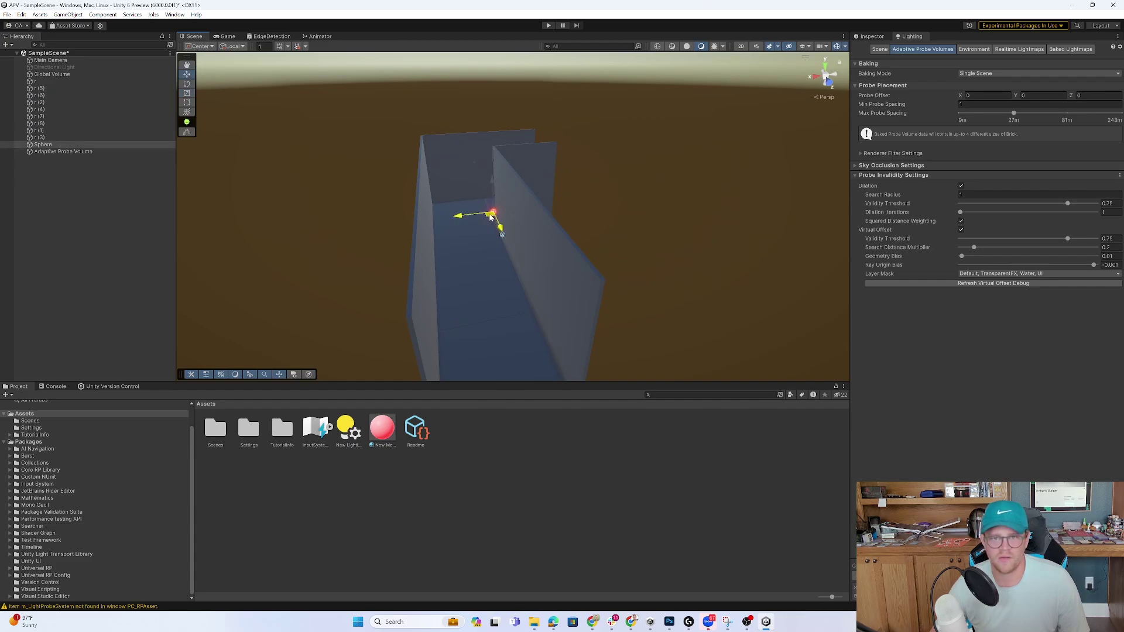
left_click_drag(489, 216, 448, 195)
key("r")
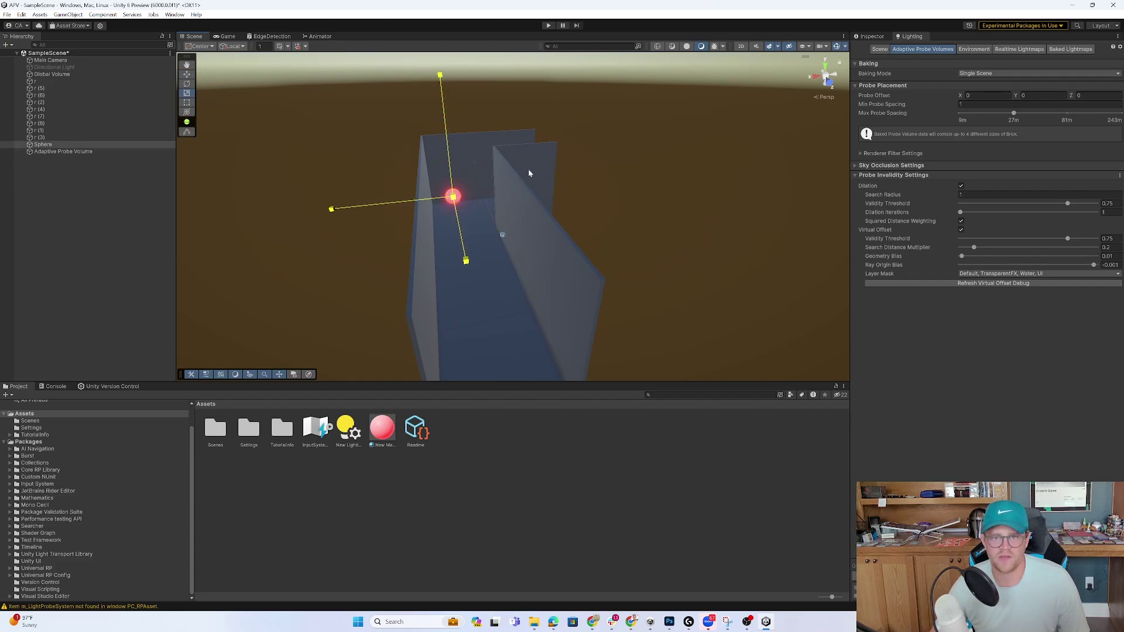
left_click(685, 186)
mouse_move(684, 186)
right_mouse_down()
mouse_move(555, 201)
mouse_move(657, 163)
mouse_move(641, 145)
mouse_move(615, 198)
mouse_move(685, 193)
right_mouse_up()
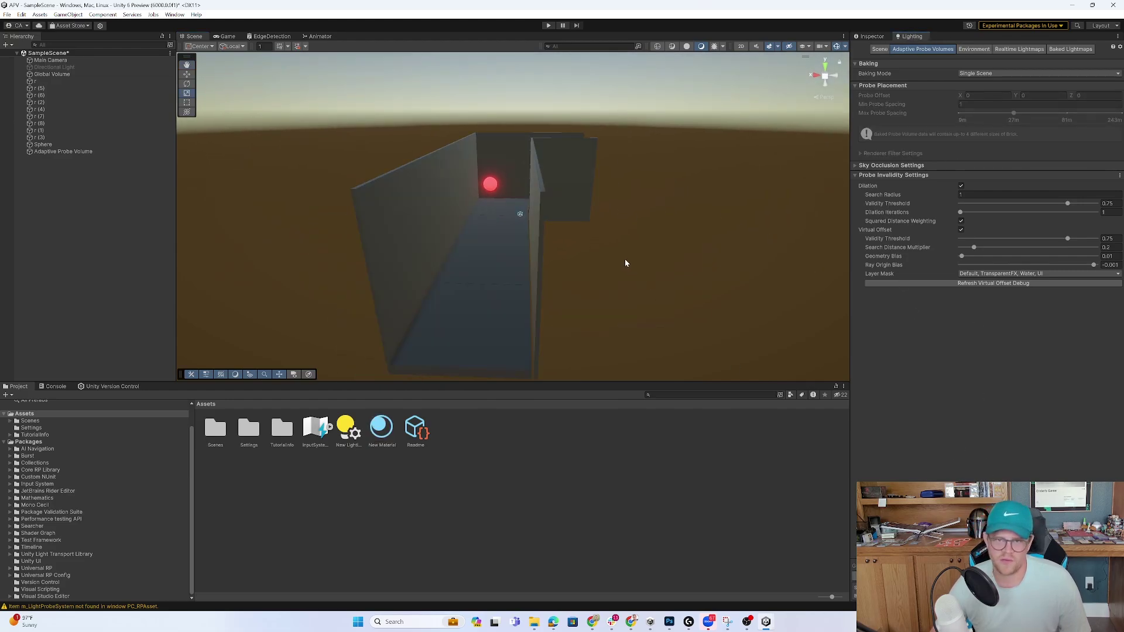
- Look through the scene's Realtime Lightmaps, Baked Lightmaps and Environment lighting settings
right_click_drag(587, 231, 581, 158)
mouse_move(581, 158)
left_mouse_down("alt")
mouse_move(595, 156)
mouse_move(587, 162)
left_mouse_up("alt")
left_click(1011, 50)
left_click(981, 49)
left_click(1064, 50)
left_click(972, 51)
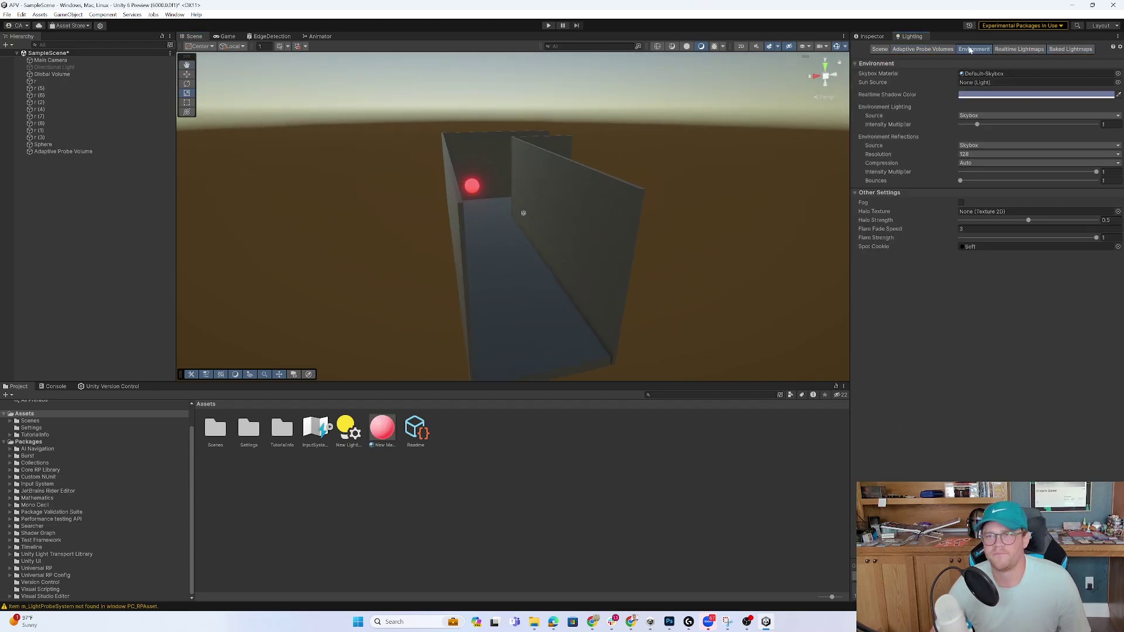
left_click(870, 37)
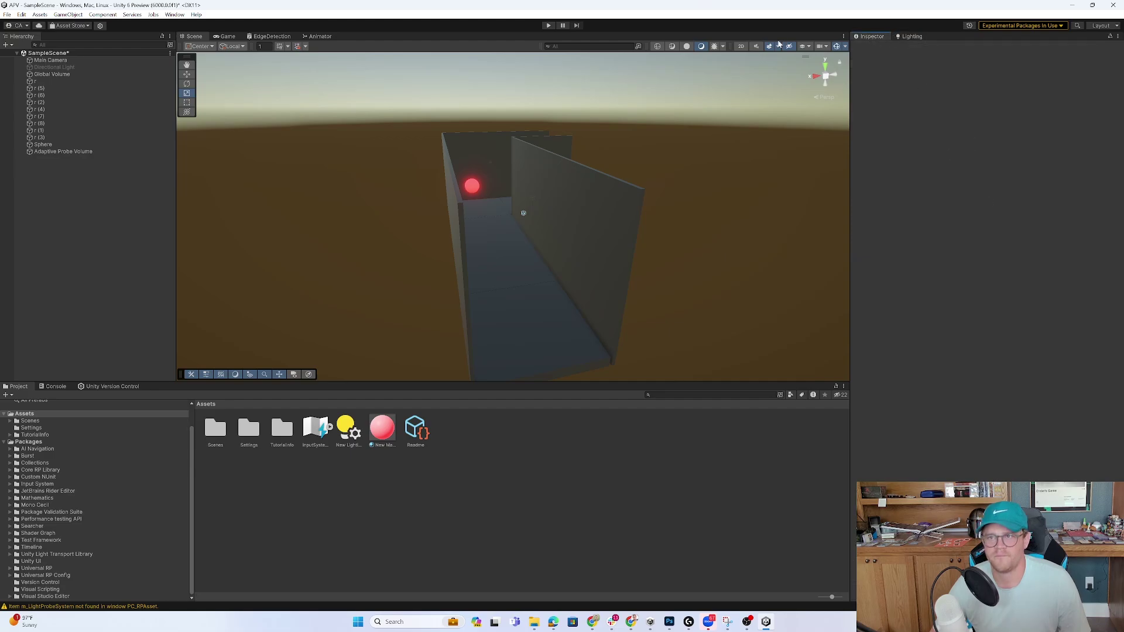
- Set the Adaptive Probe Volume's mode to Global and check its bounds around the corridor
left_click(66, 153)
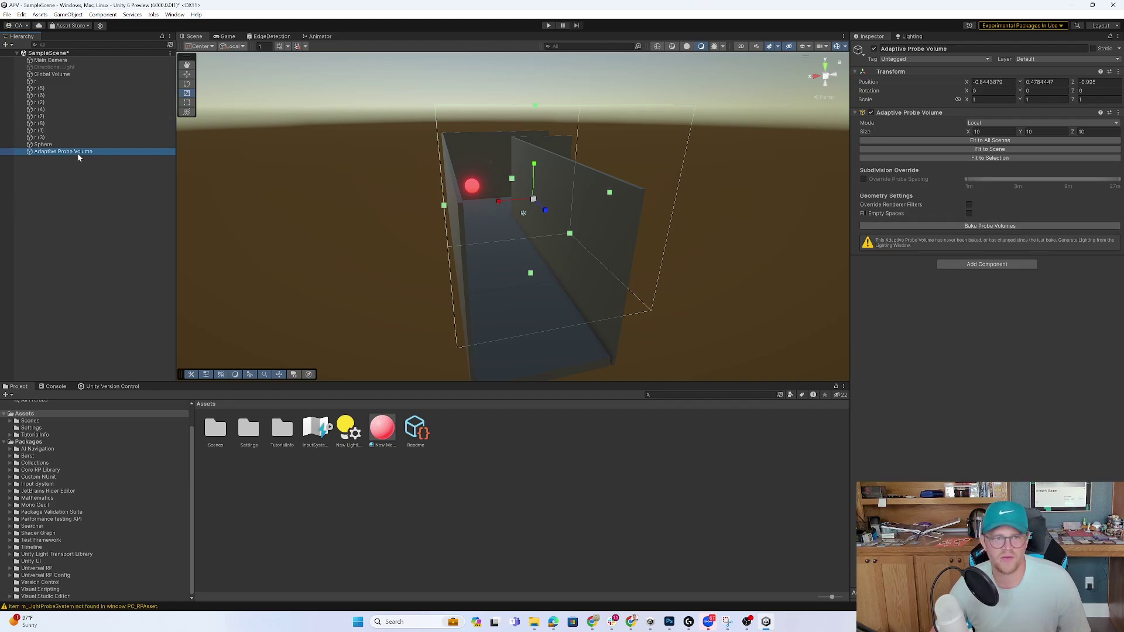
left_click_drag(526, 171, 673, 343, "alt")
left_click_drag(658, 246, 716, 267, "alt")
left_click_drag(612, 214, 738, 166, "alt")
left_click(981, 123)
left_click(988, 133)
left_click_drag(609, 188, 748, 208, "alt")
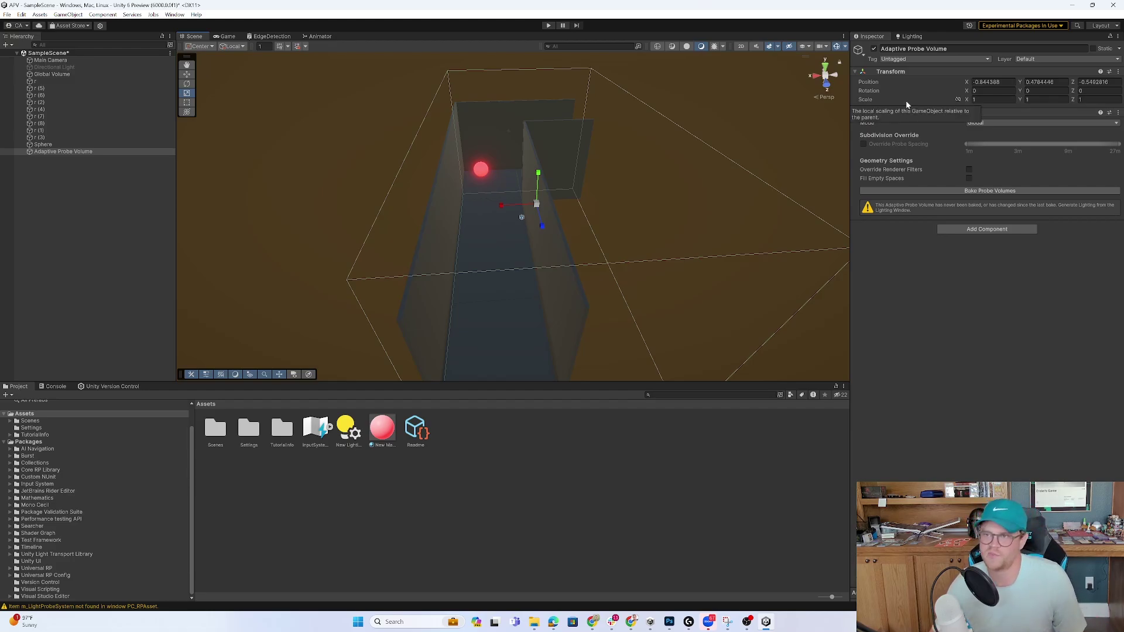
- Mark all the corridor floor and wall pieces as static so they contribute to global illumination
left_click_drag(835, 173, 658, 165, "alt")
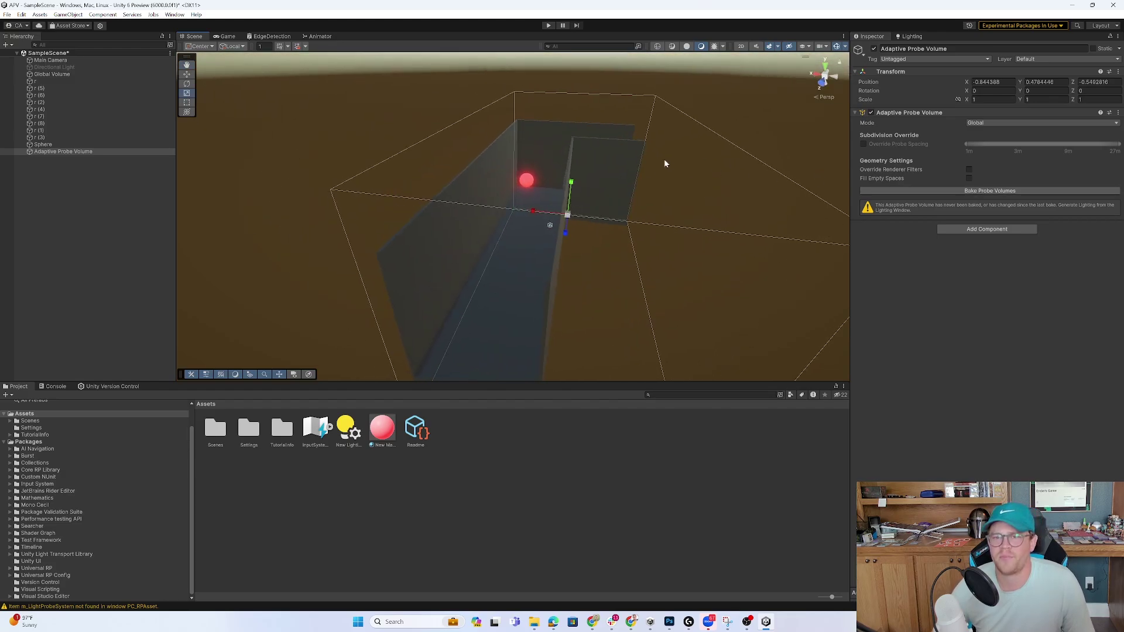
left_click(528, 145)
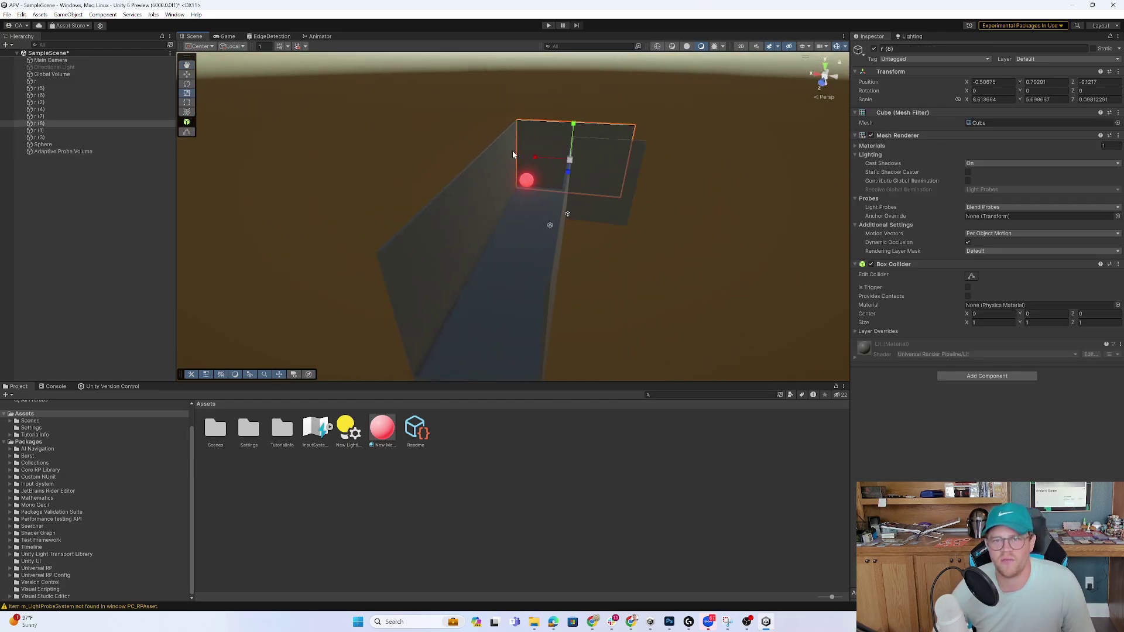
left_click(59, 137)
left_click(59, 82, "shift")
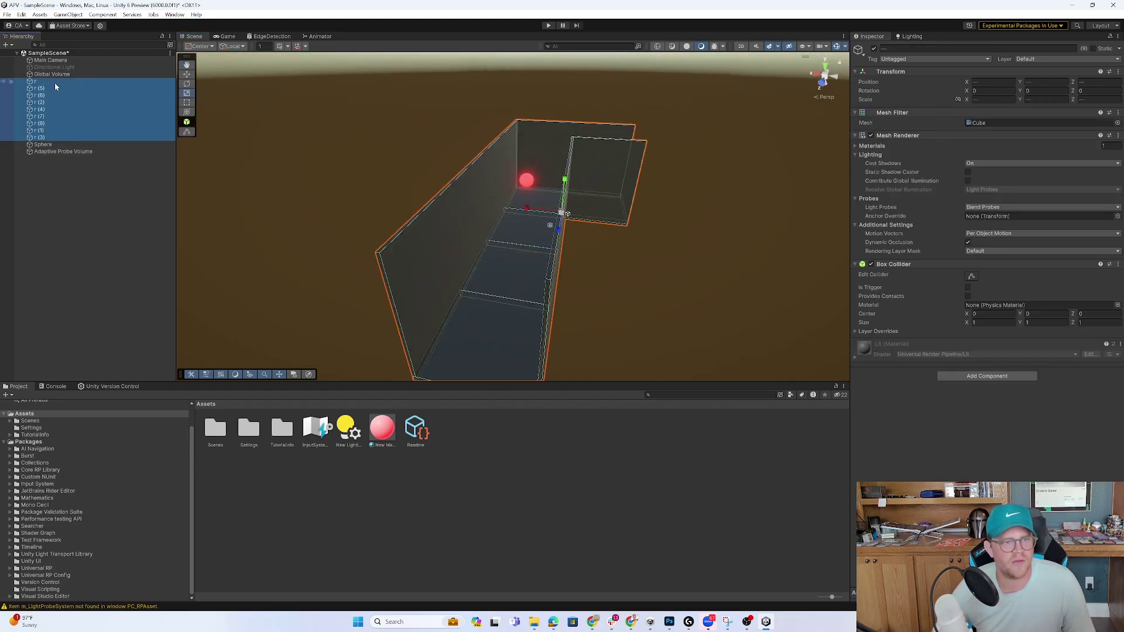
left_click(1092, 48)
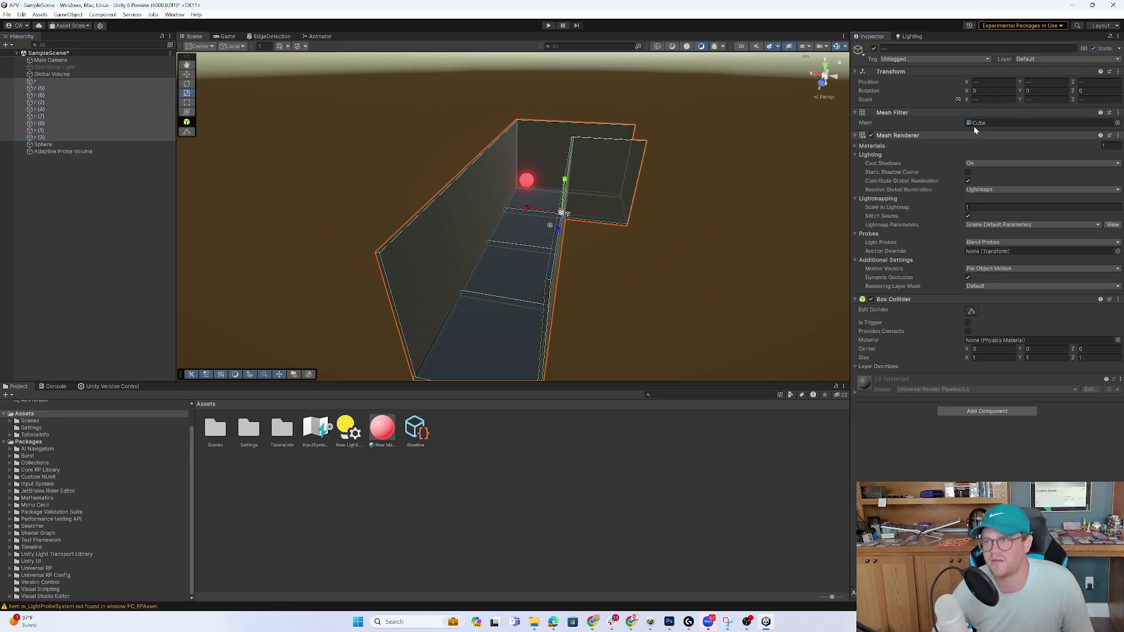
- Add a second sphere and place it between the corridor walls at about X 0.48, Z -3.05, near the red sphere
left_click(695, 165)
left_click_drag(695, 166, 712, 143, "alt")
right_click_drag(691, 232, 820, 327, "alt")
middle_click_drag(694, 233, 622, 201)
right_click_drag(623, 201, 588, 170, "alt")
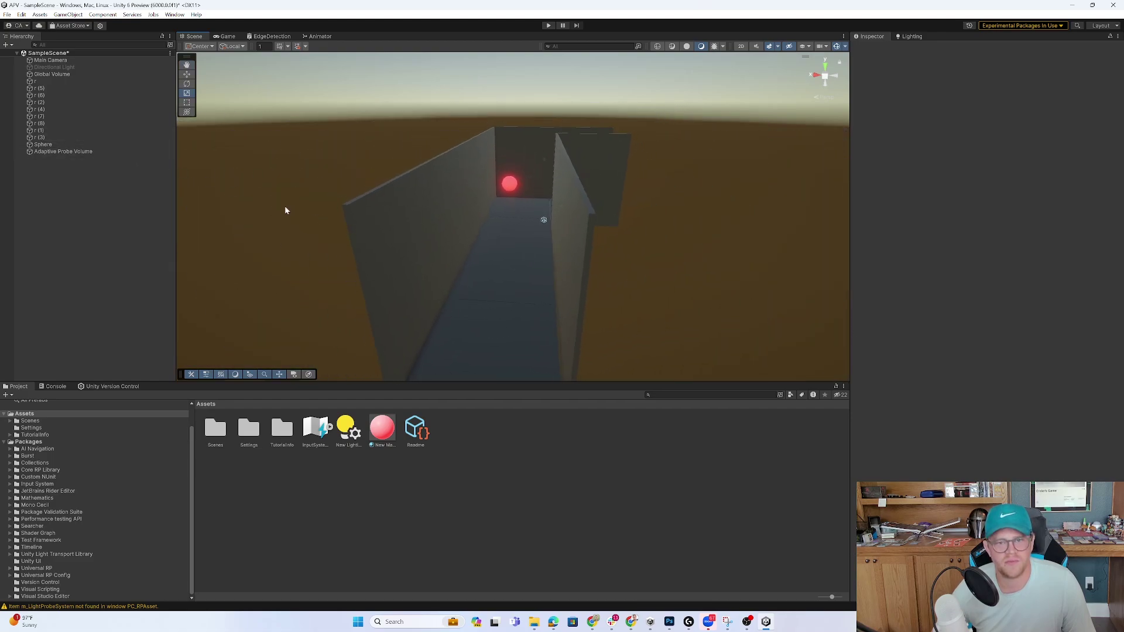
right_click(87, 193)
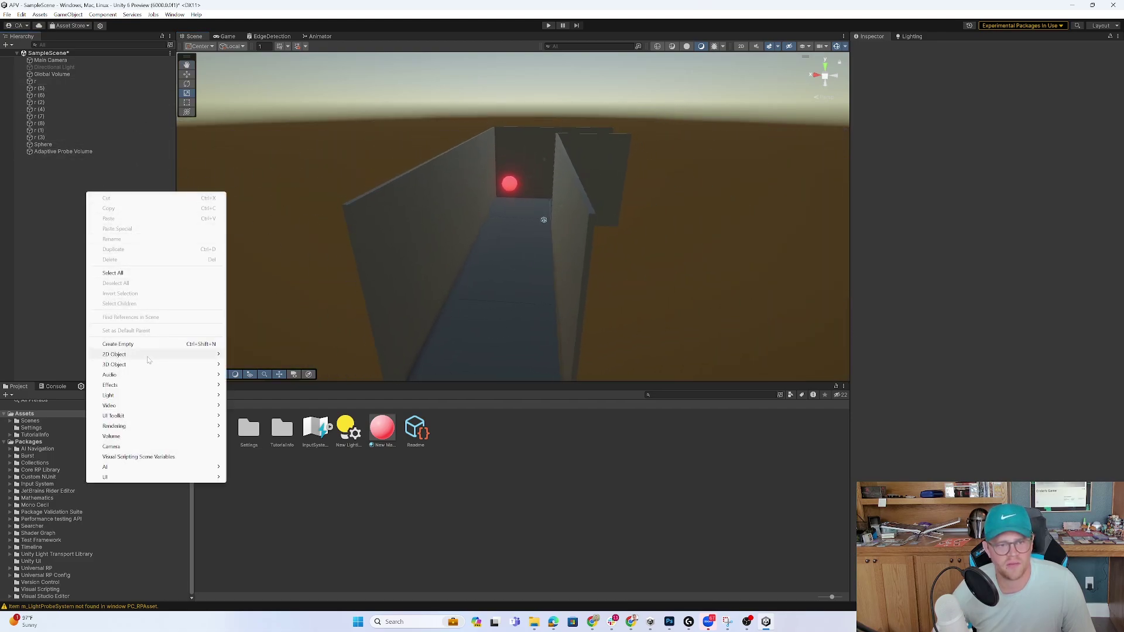
mouse_move(151, 364)
left_click(260, 375)
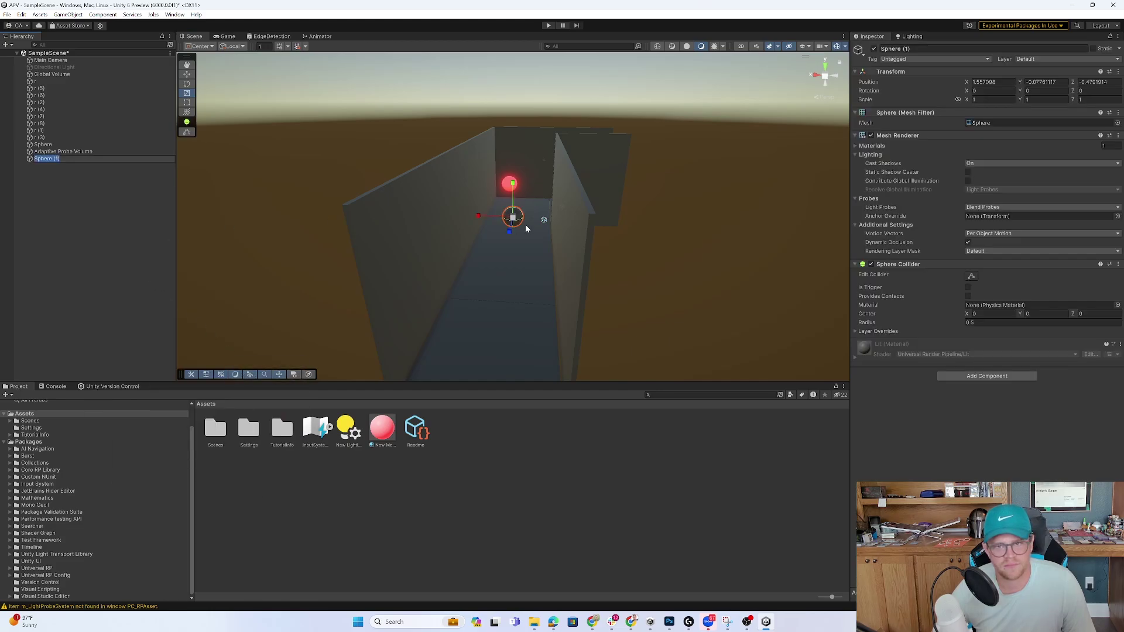
left_click_drag(515, 224, 551, 193, "alt")
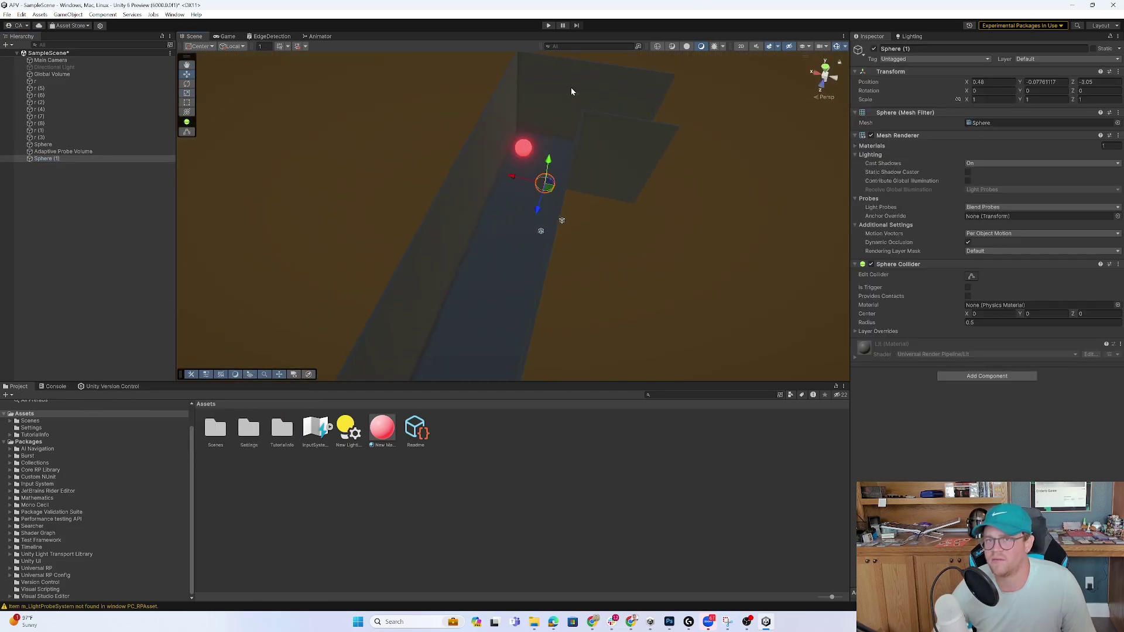
- Check the red sphere's static and lightmapping settings, and reselect the new sphere
left_click(525, 151)
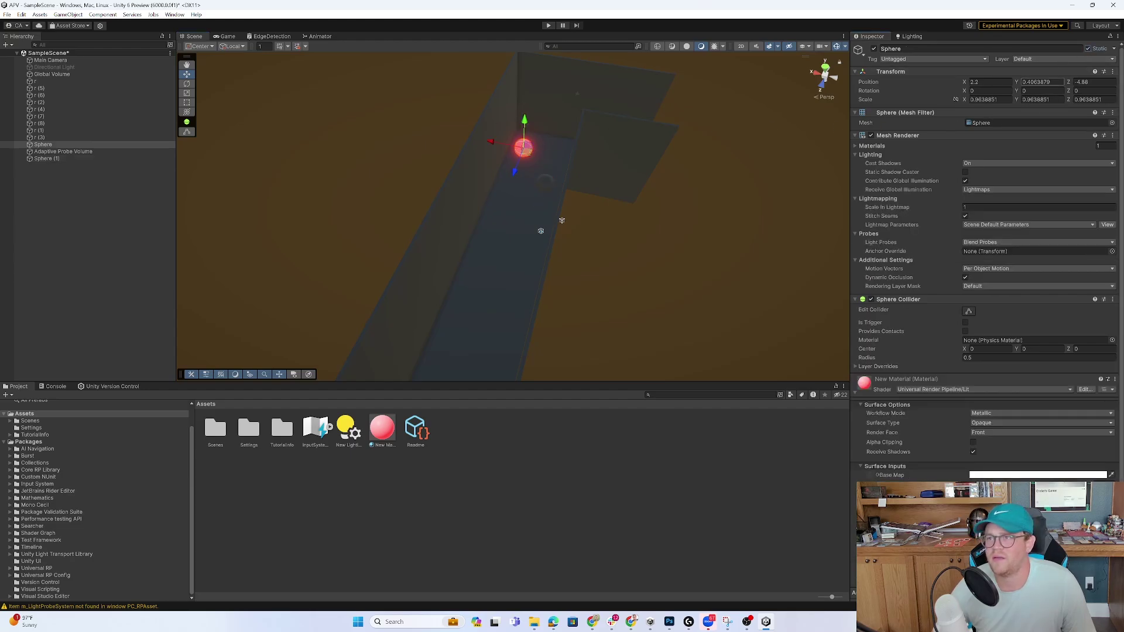
left_click(647, 287)
left_click(550, 182)
left_click_drag(647, 253, 732, 219, "alt")
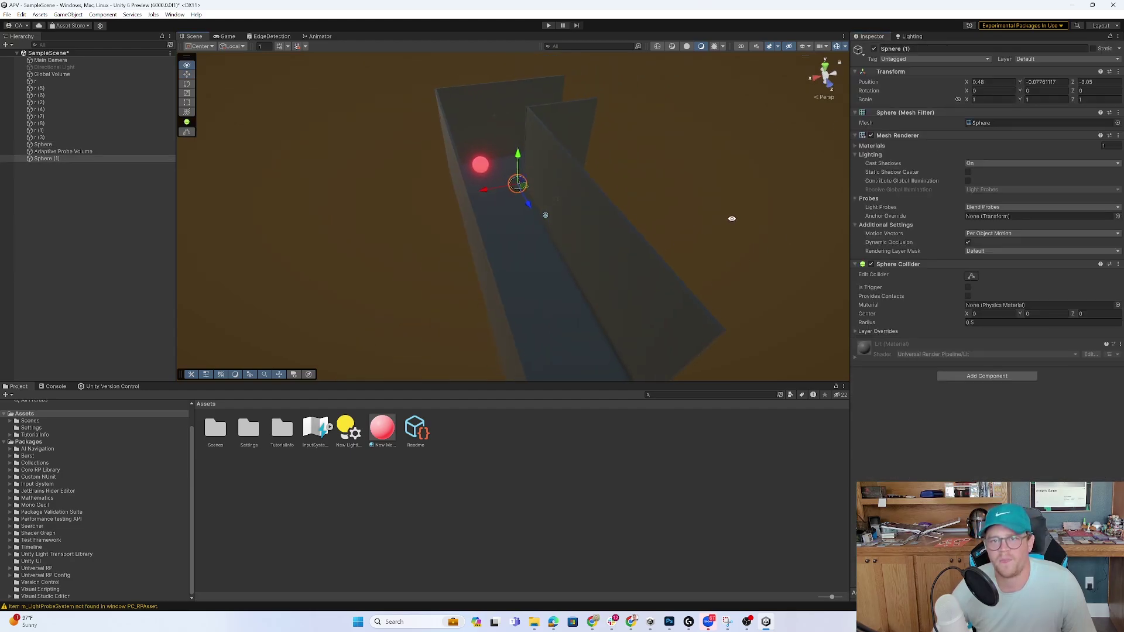
- Bake the probe volumes for the Adaptive Probe Volume
left_click(910, 37)
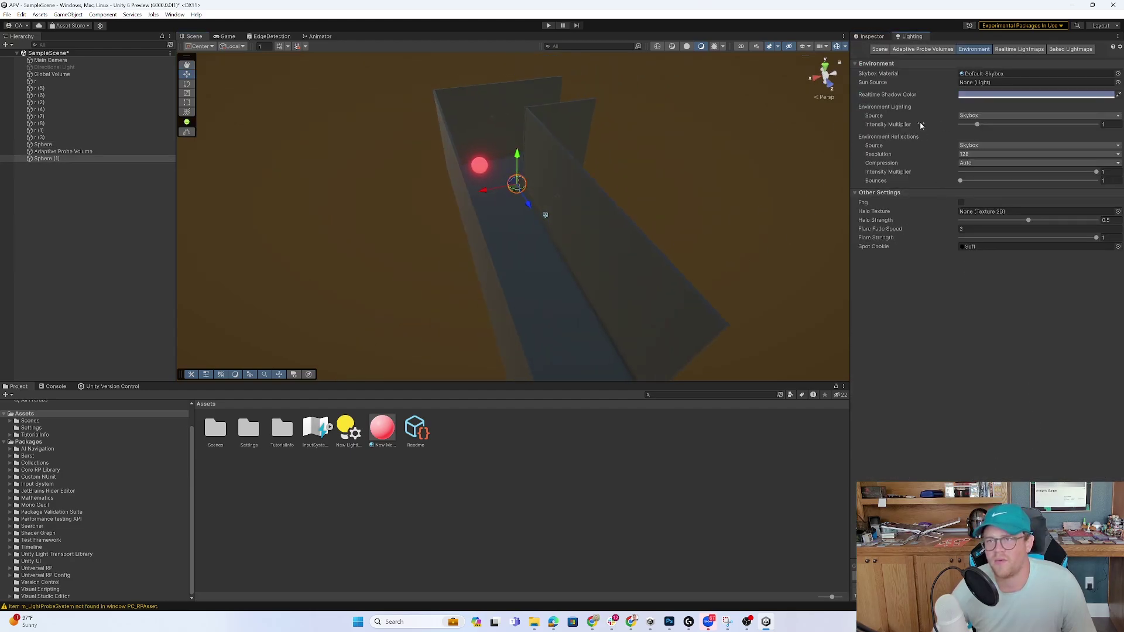
left_click(871, 38)
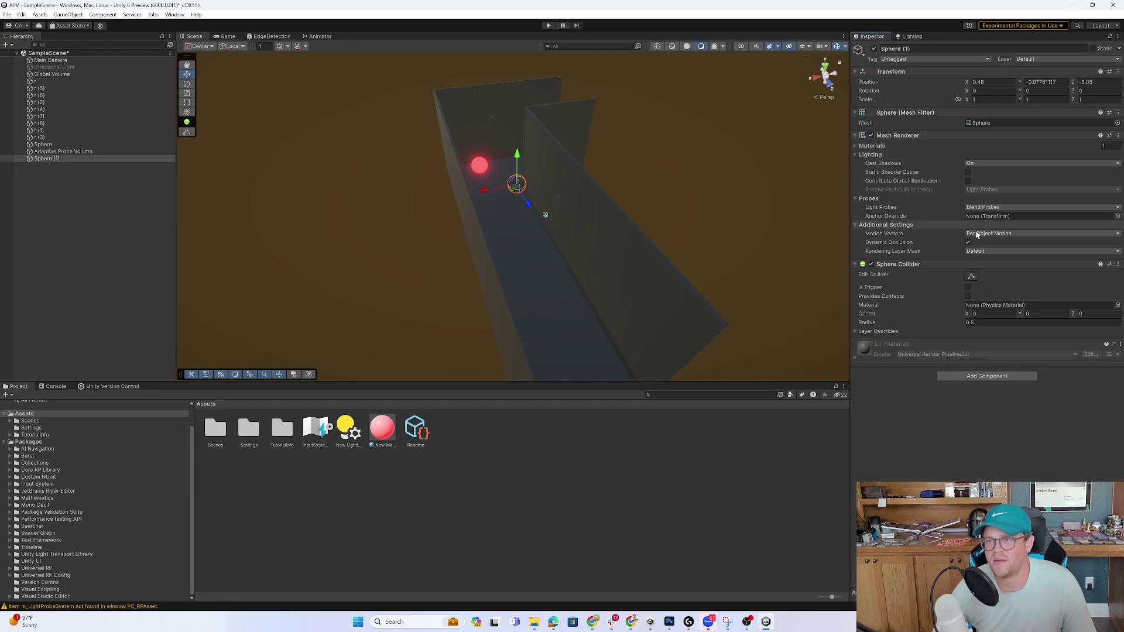
left_click(58, 152)
left_click(984, 191)
- Examine the baked red light on the corridor's walls, floor and new sphere from several angles
left_click_drag(659, 165, 620, 193, "alt")
right_click_drag(620, 193, 942, 346, "alt")
middle_click_drag(604, 170, 610, 276)
left_click_drag(610, 276, 635, 176, "alt")
middle_click_drag(578, 274, 608, 177)
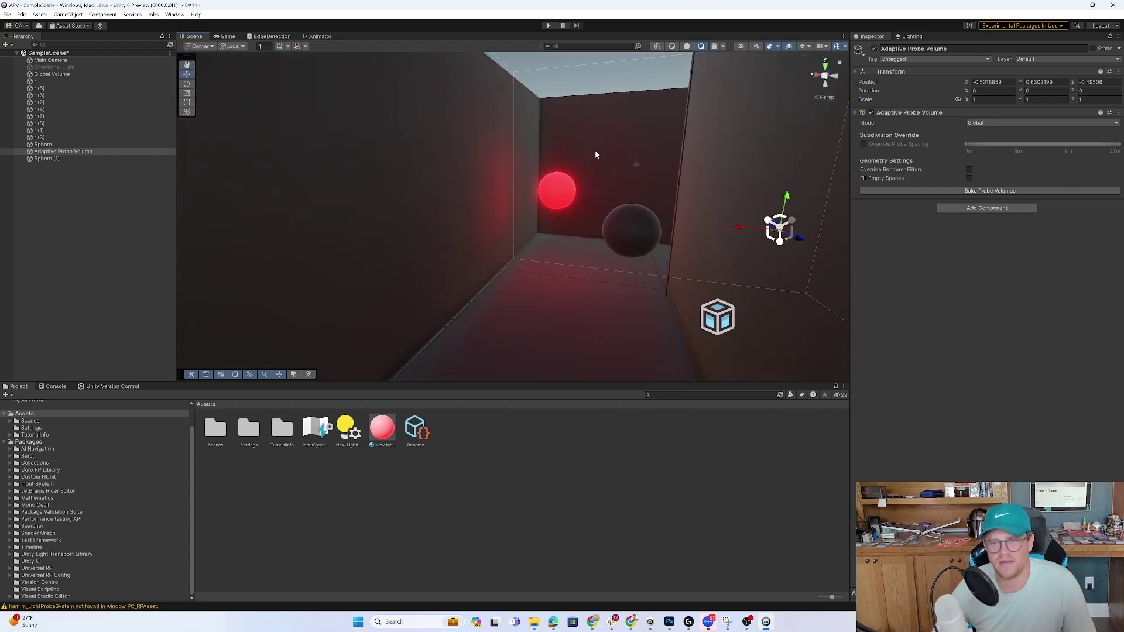
left_click_drag(596, 154, 554, 194, "alt")
left_click(475, 115)
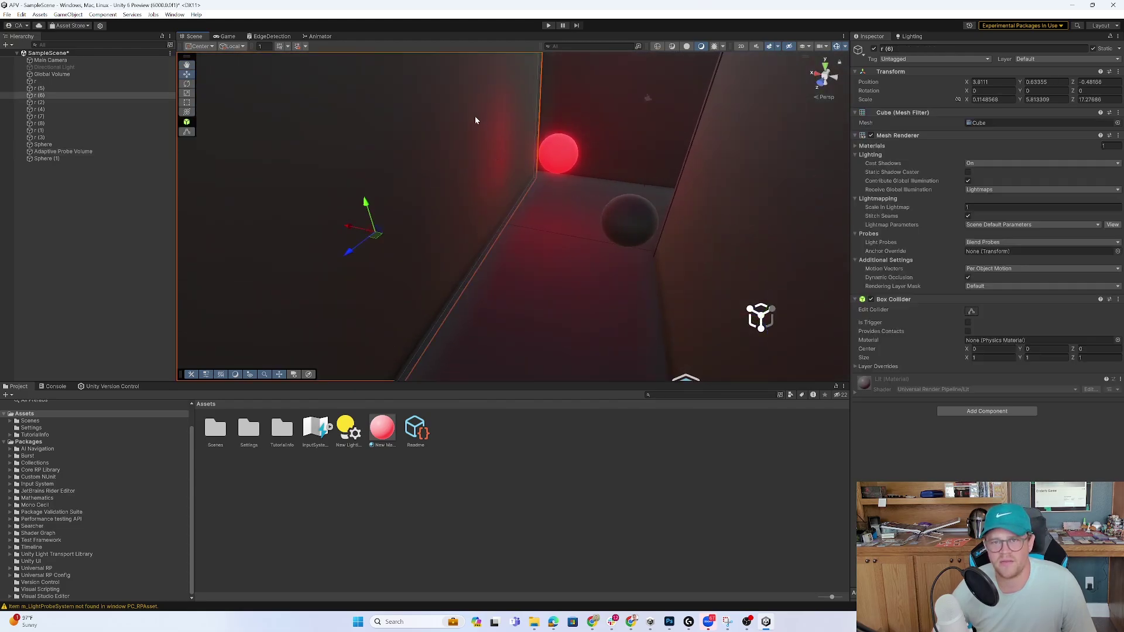
key("f")
left_click_drag(868, 199, 847, 194, "alt")
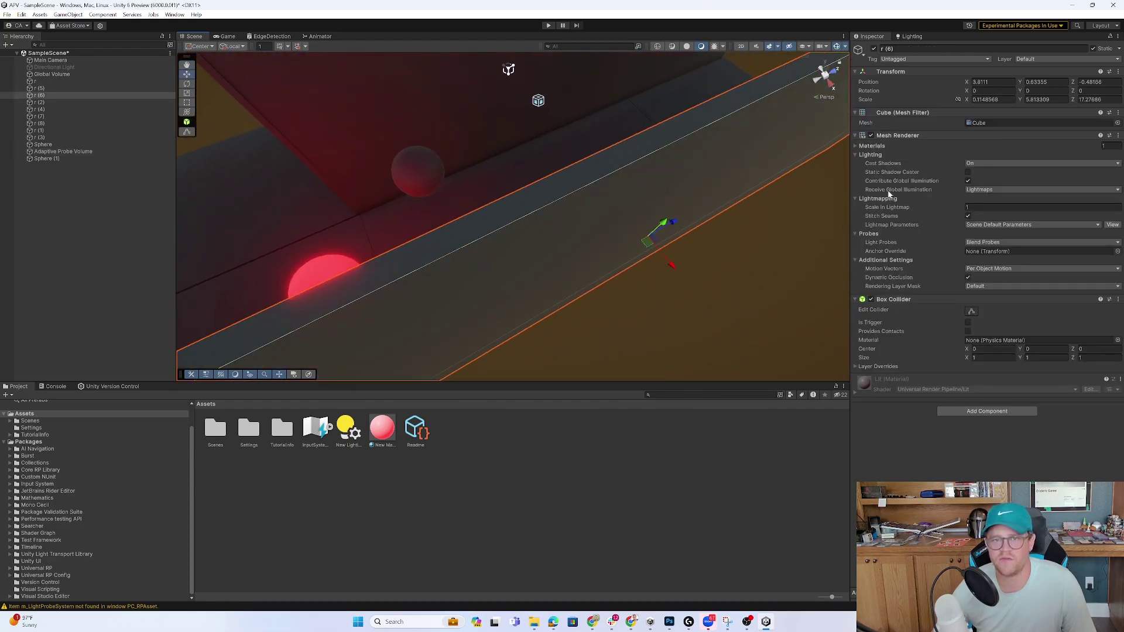
- Shift the new sphere along the corridor floor to about X 0.777, Z -2.796
left_click_drag(390, 186, 590, 235, "alt")
left_click(566, 179)
left_click_drag(589, 283, 373, 81)
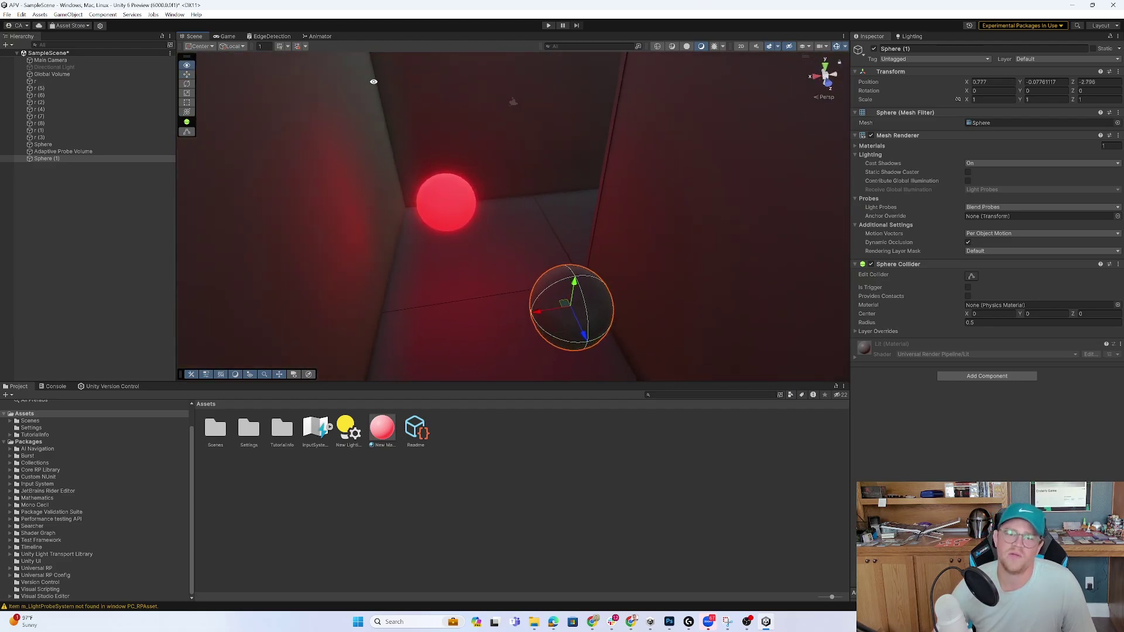
- Open the Rendering Debugger, dock it beside the Project window and turn on Display Probes for the probe volumes
left_click(174, 15)
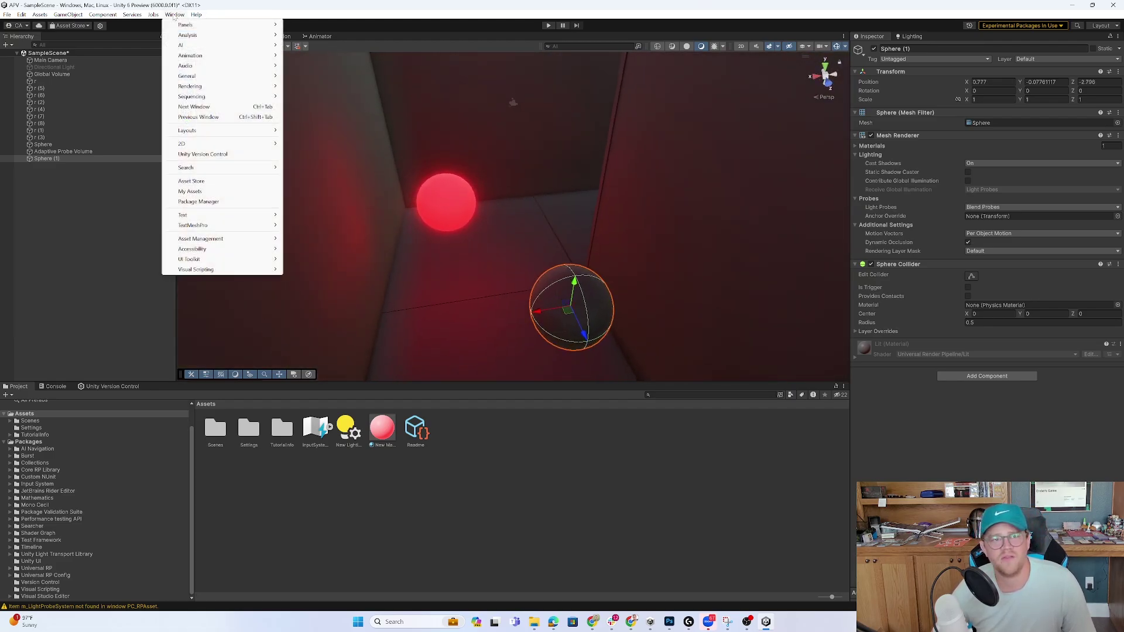
mouse_move(207, 40)
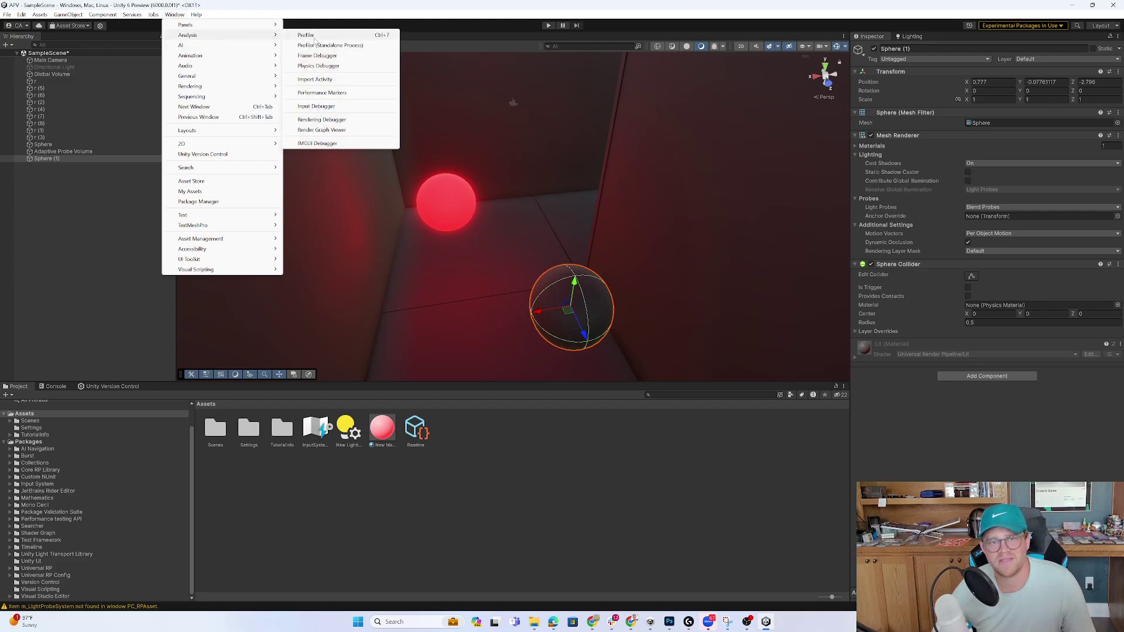
left_click(333, 121)
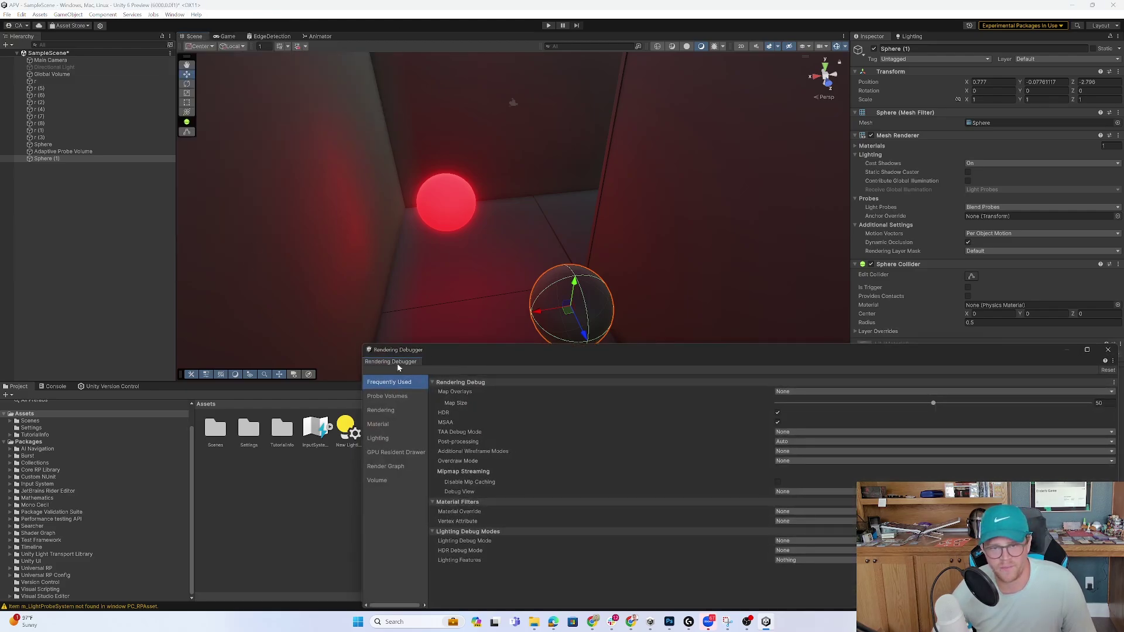
left_click_drag(400, 361, 143, 395)
left_click(30, 421)
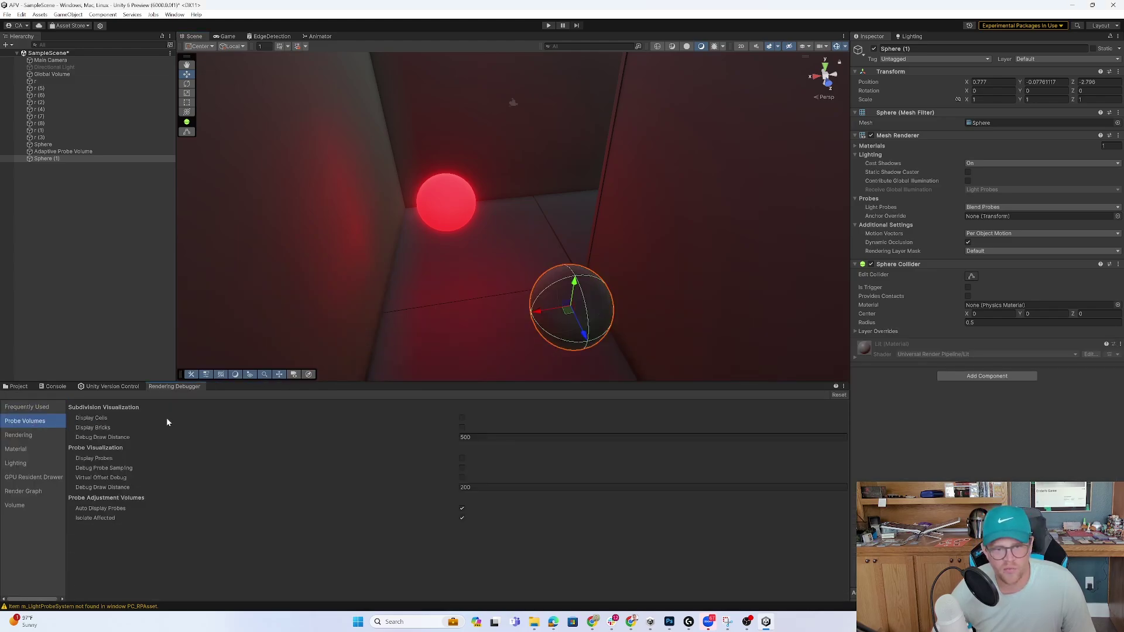
left_click(462, 459)
- Examine the displayed probes' spacing and colour around the red sphere and along the corridor from several angles
right_click_drag(609, 257, 174, 162, "alt")
left_click_drag(398, 246, 619, 196, "alt")
right_click_drag(619, 196, 544, 205, "alt")
left_click_drag(779, 235, 590, 216, "alt")
right_click_drag(590, 216, 937, 515, "alt")
middle_click_drag(606, 240, 673, 352)
left_click_drag(560, 219, 634, 156, "alt")
left_click_drag(583, 268, 717, 244, "alt")
left_click_drag(636, 234, 503, 168, "alt")
right_click_drag(503, 168, 689, 78, "alt")
mouse_move(415, 130)
middle_mouse_down()
mouse_move(464, 151)
mouse_move(419, 143)
mouse_move(397, 108)
mouse_move(413, 127)
middle_mouse_up()
left_click_drag(412, 126, 457, 139, "alt")
right_click_drag(567, 221, 1029, 474, "alt")
middle_click_drag(609, 312, 630, 583)
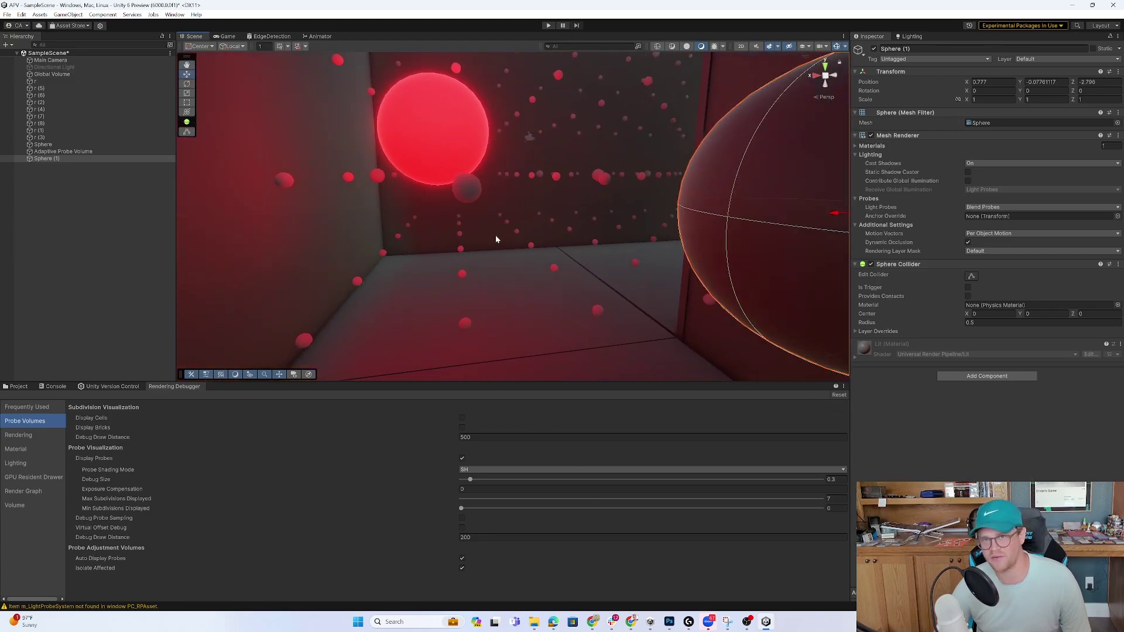
right_click_drag(517, 236, 311, 100, "alt")
left_click_drag(404, 164, 447, 178, "alt")
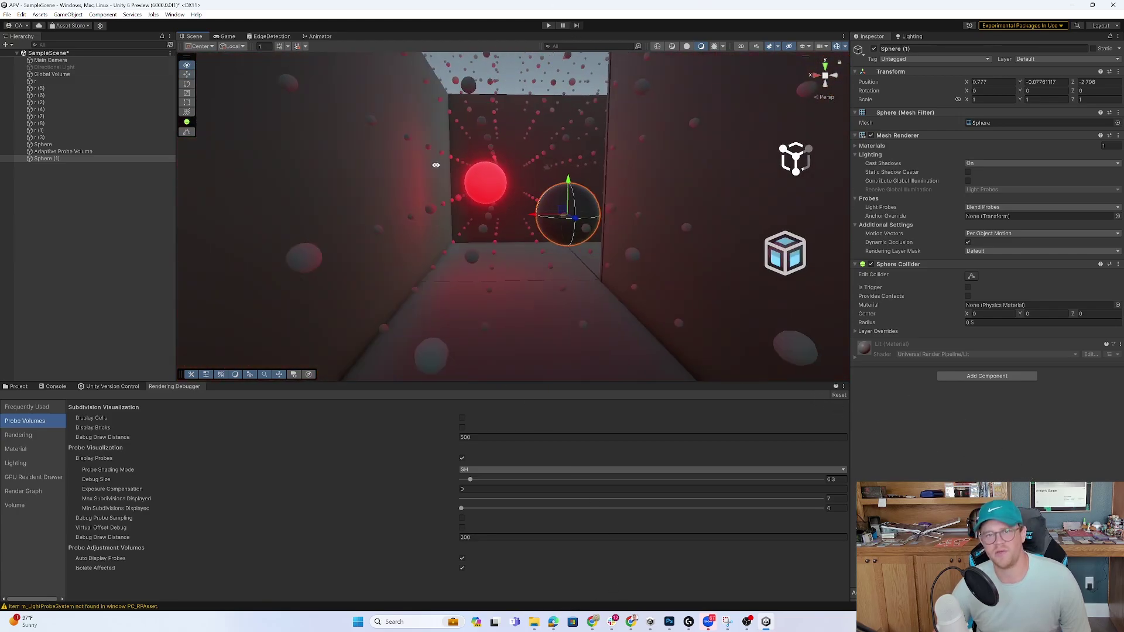
right_click_drag(557, 193, 397, 205, "alt")
left_click_drag(559, 176, 560, 221, "alt")
scroll(559, 220, "up", 6)
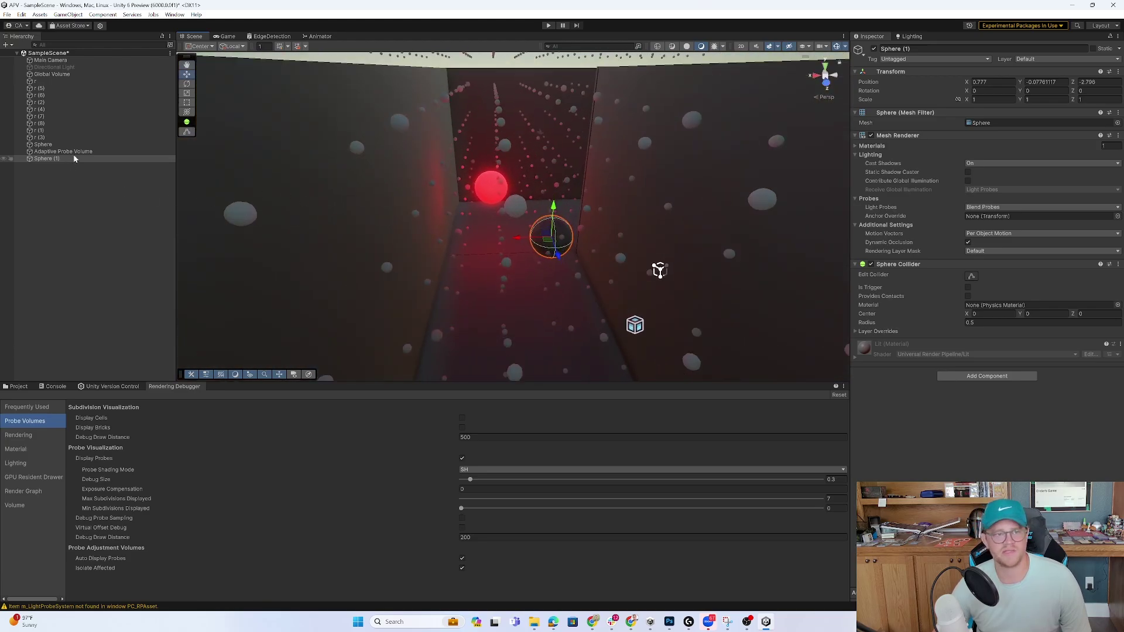
- Select the Adaptive Probe Volume and review the probe placement and invalidity settings in the lighting settings
left_click(96, 152)
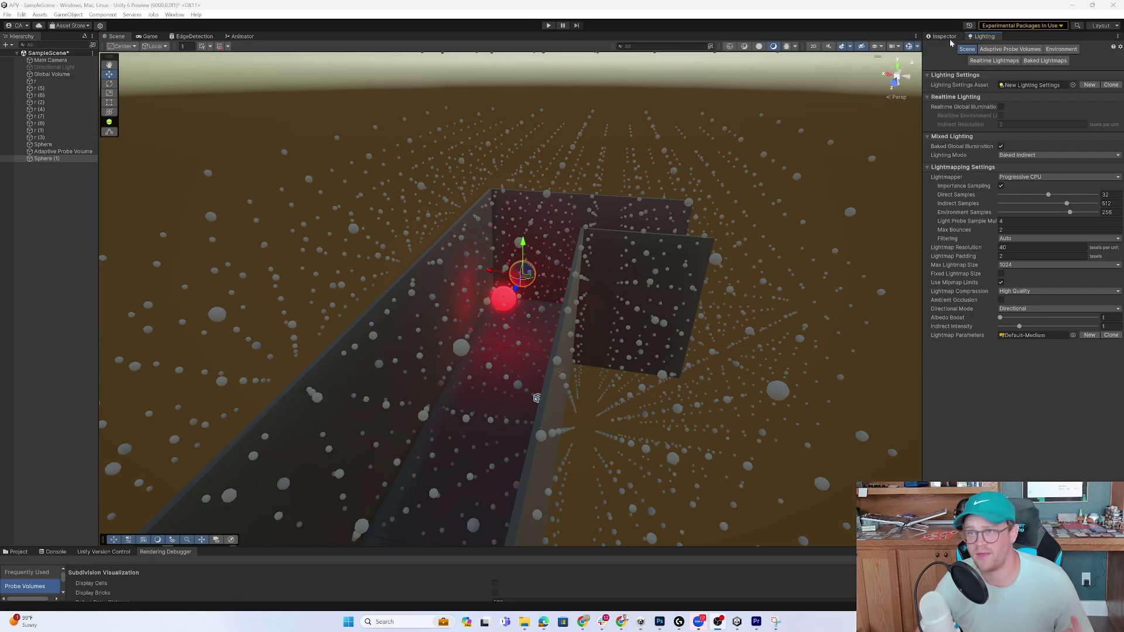
left_click(1004, 50)
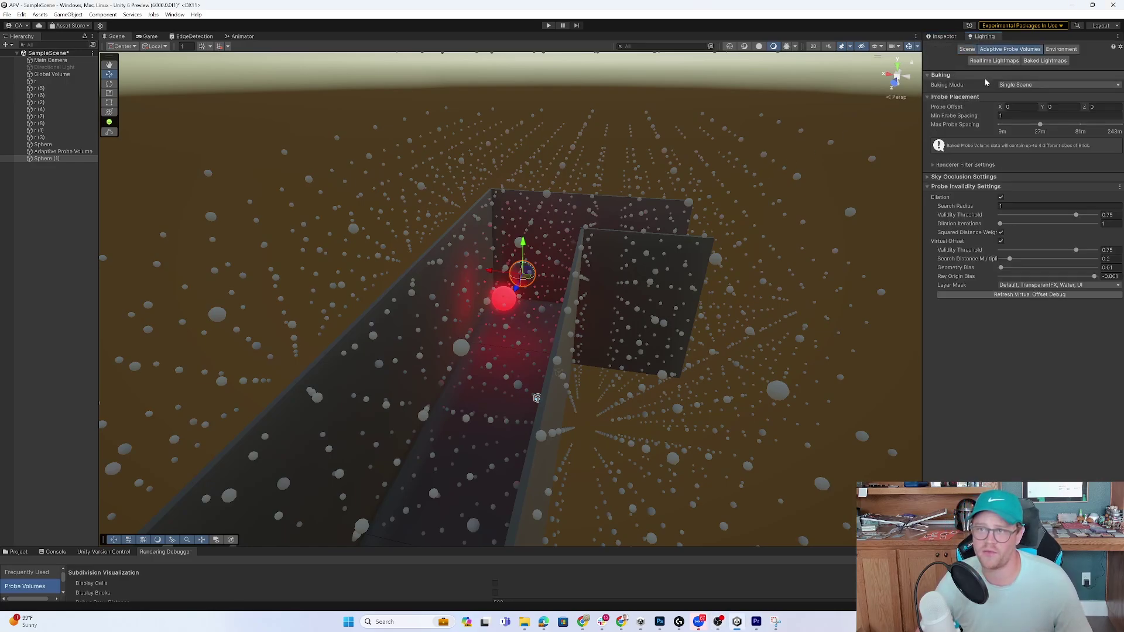
left_click_drag(924, 100, 828, 102)
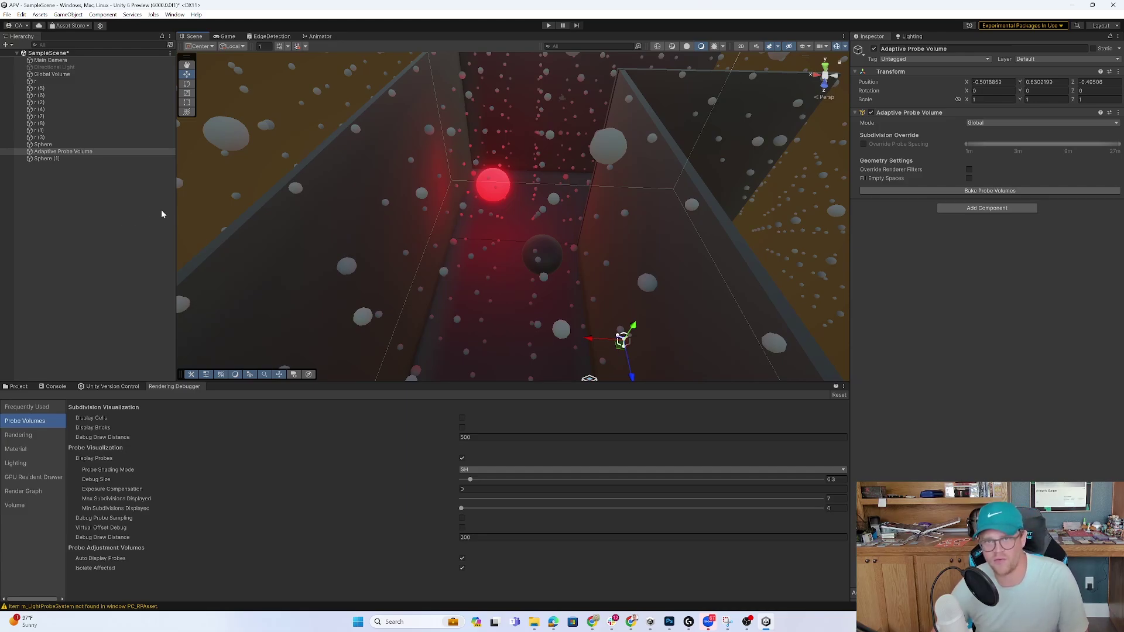
- Raise the unlit sphere and move it deeper into the corridor, to about Y 1.264, Z -4.722, near the red sphere
left_click_drag(578, 162, 563, 139, "alt")
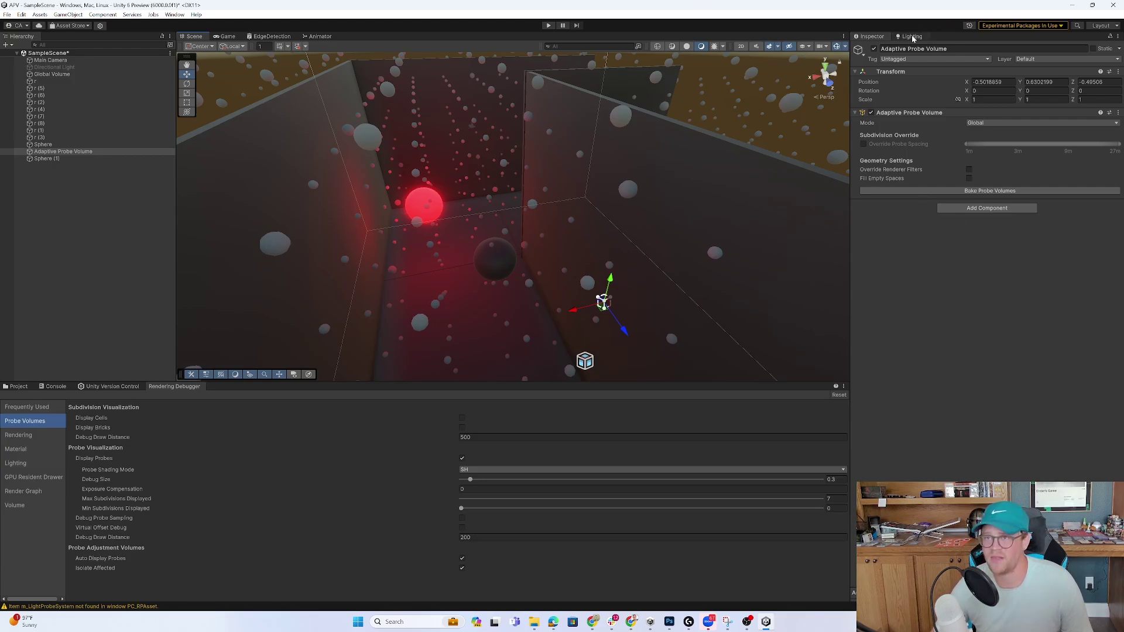
right_click_drag(529, 281, 704, 308)
left_click(647, 272)
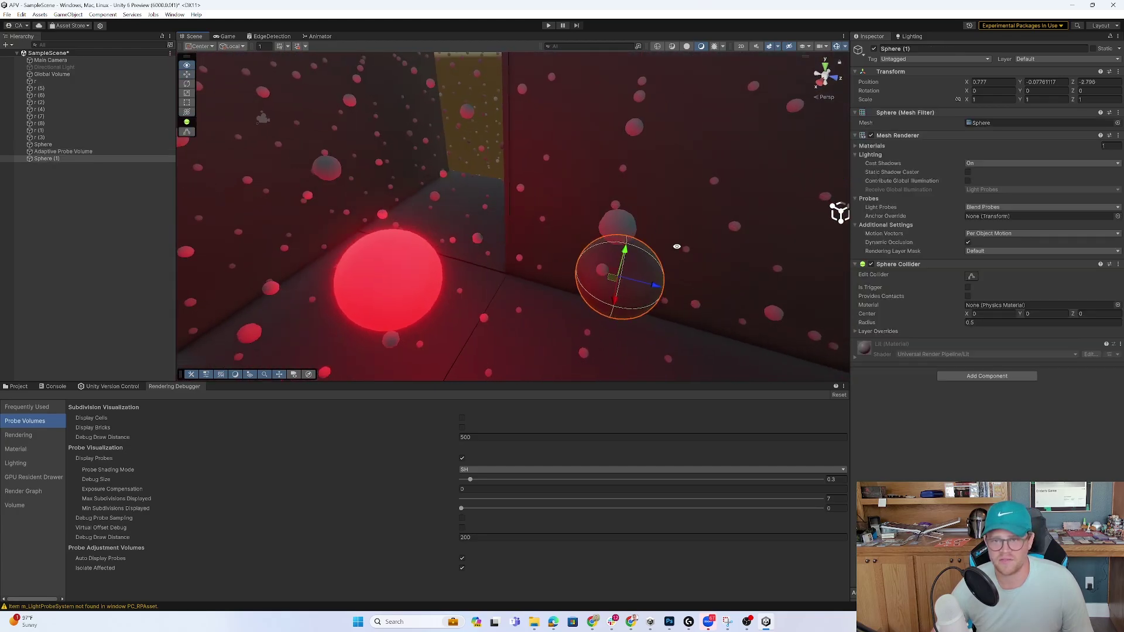
left_click_drag(611, 278, 499, 145)
left_click_drag(532, 185, 469, 175)
left_click_drag(556, 199, 398, 147, "alt")
middle_click_drag(489, 186, 569, 236)
left_click_drag(570, 236, 530, 198, "alt")
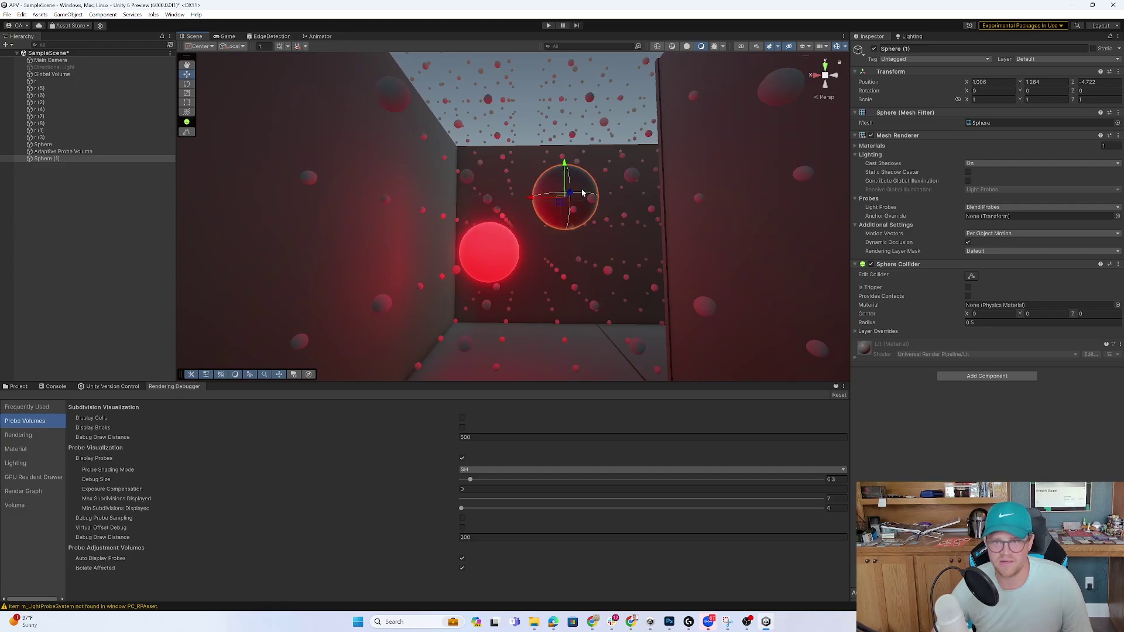
- Move the unlit sphere down behind the red sphere, to about X 2.09, Y -0.118, Z -6.42, and check its probe lighting
middle_click_drag(612, 152, 583, 205)
left_click_drag(585, 210, 643, 212)
left_click_drag(576, 244, 579, 316)
left_click_drag(580, 316, 494, 230, "alt")
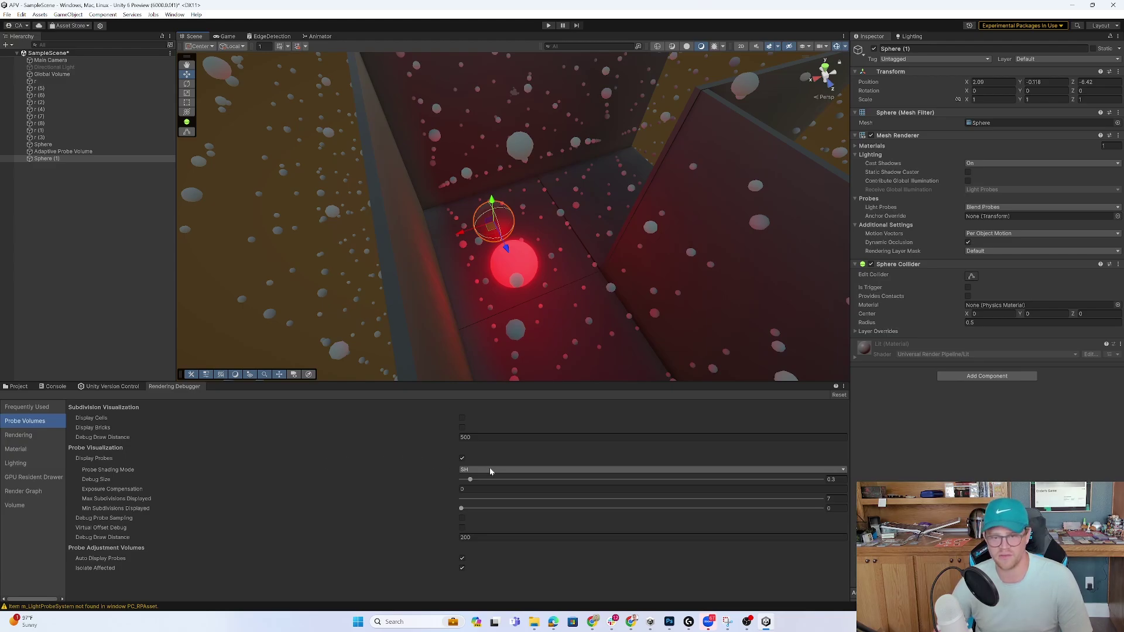
left_click_drag(562, 268, 488, 195, "alt")
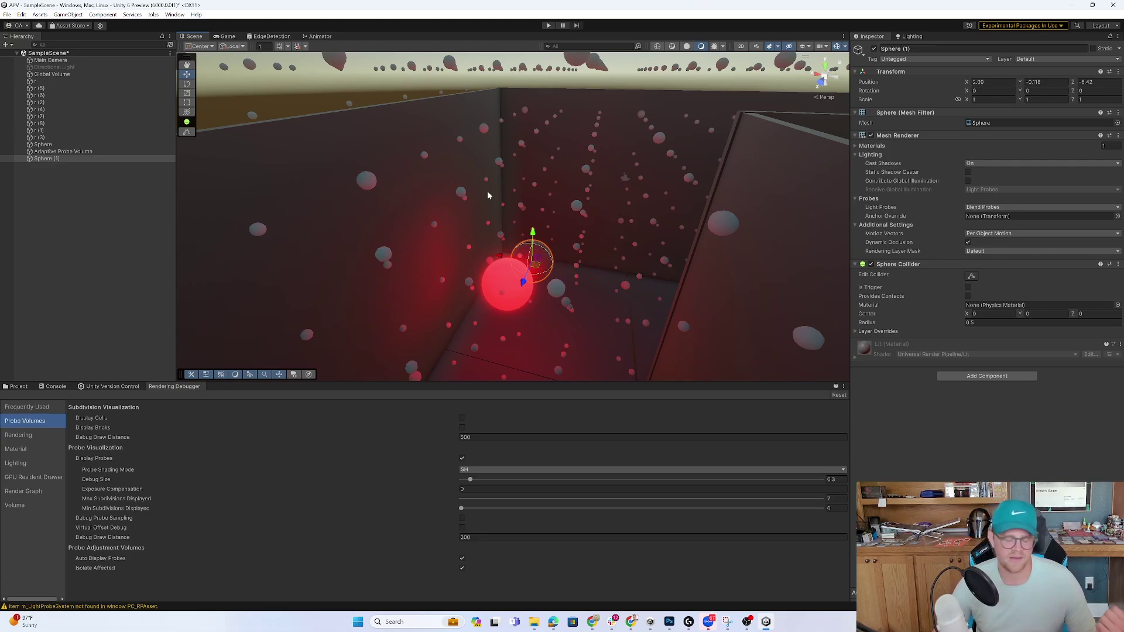
- Check the scene's Lightmapping Settings in the lighting settings
left_click(922, 35)
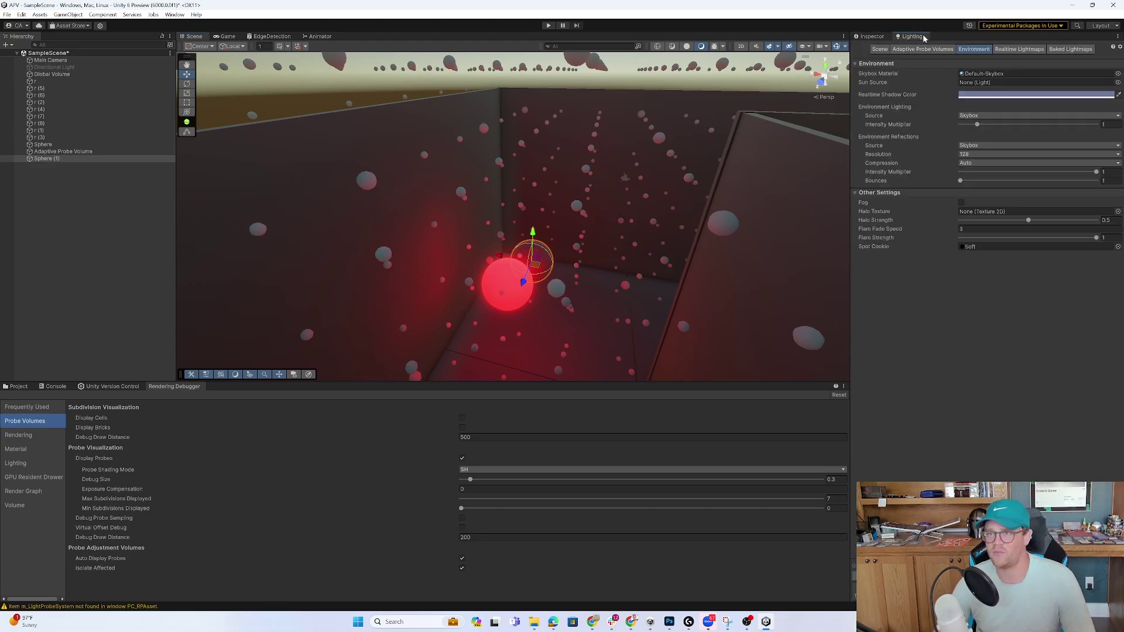
left_click(879, 48)
left_click(901, 156)
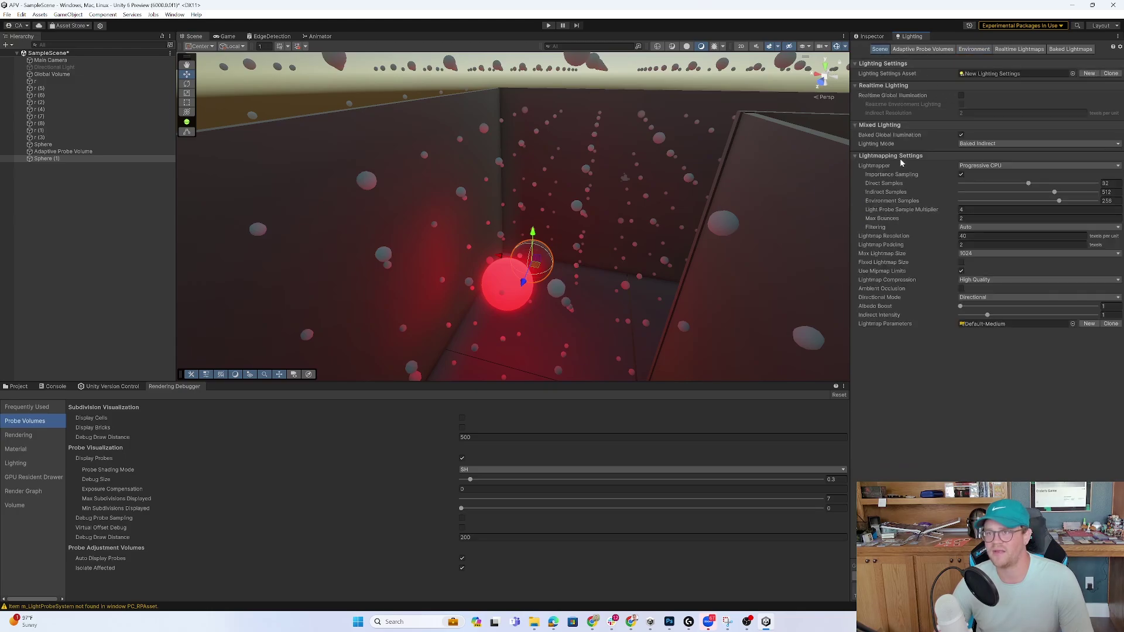